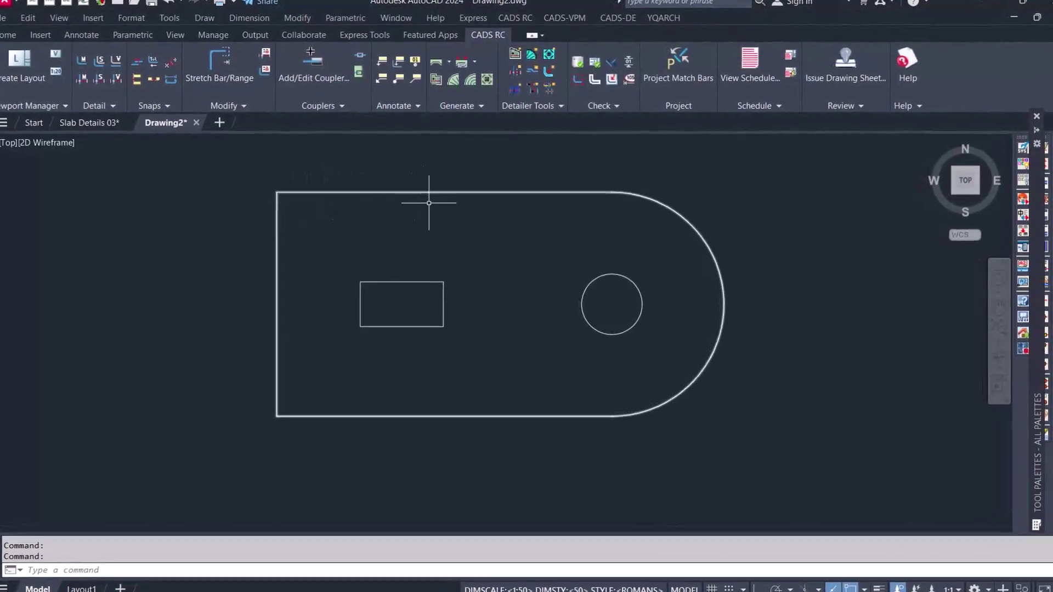
- Select the slab outline and the rectangular and circular openings, then clear the selection
{"action": "left_click", "coordinate": [429, 203]}
{"action": "left_click", "coordinate": [361, 162]}
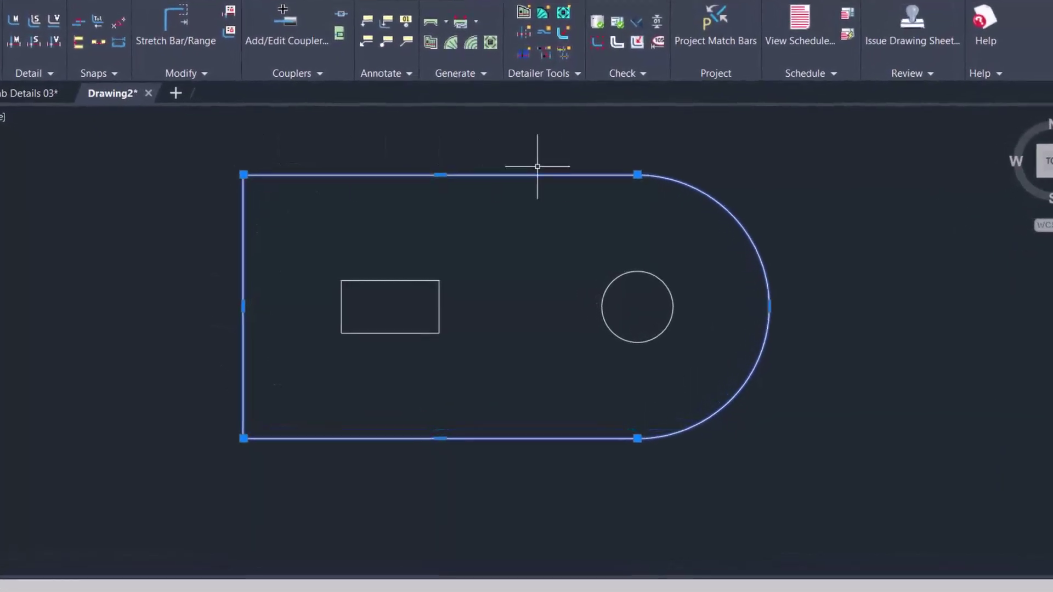
{"action": "left_click", "coordinate": [405, 265]}
{"action": "left_click", "coordinate": [370, 305]}
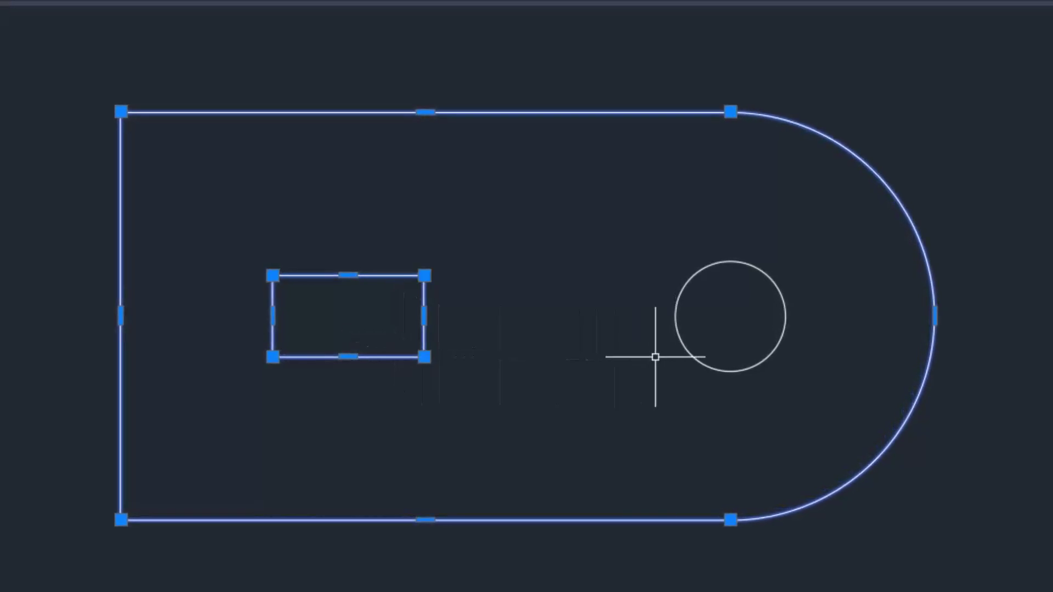
{"action": "left_click", "coordinate": [749, 269]}
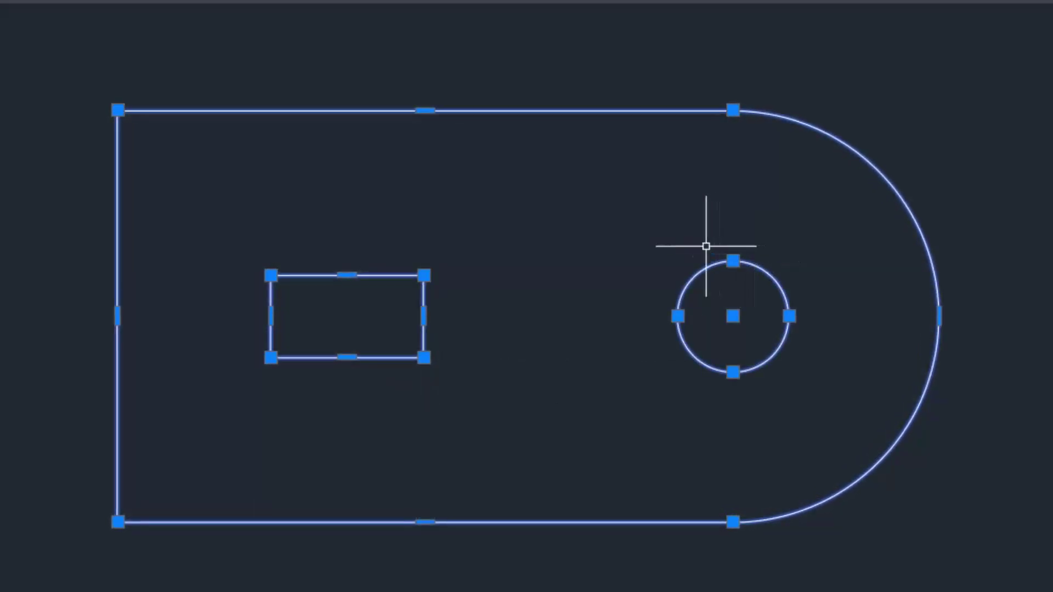
{"action": "key", "text": "Escape"}
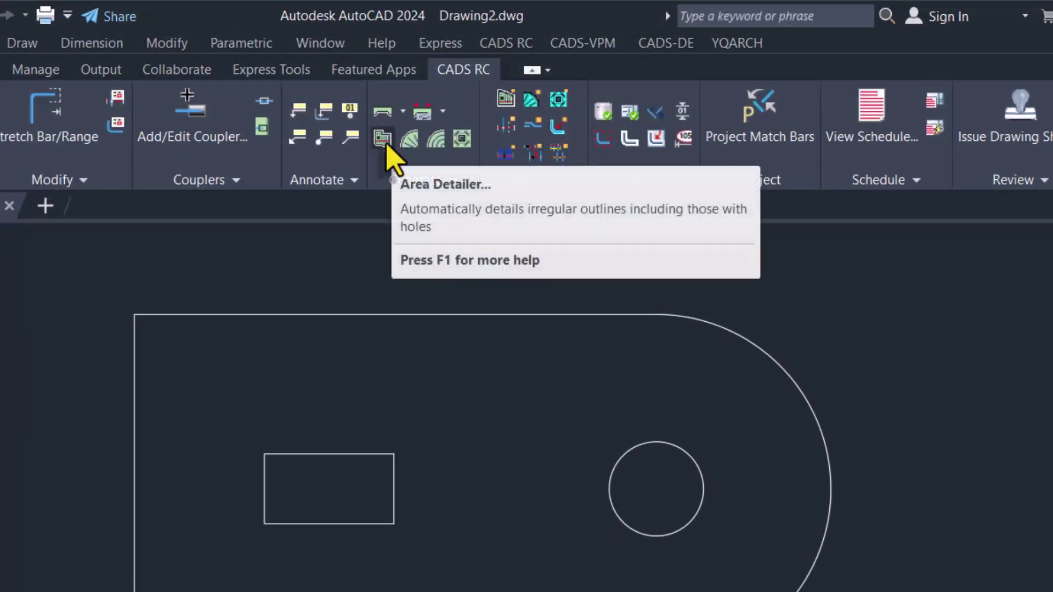
- Run Area Detailer on the slab outline with both openings and left-to-right bar direction
{"action": "left_click", "coordinate": [384, 142]}
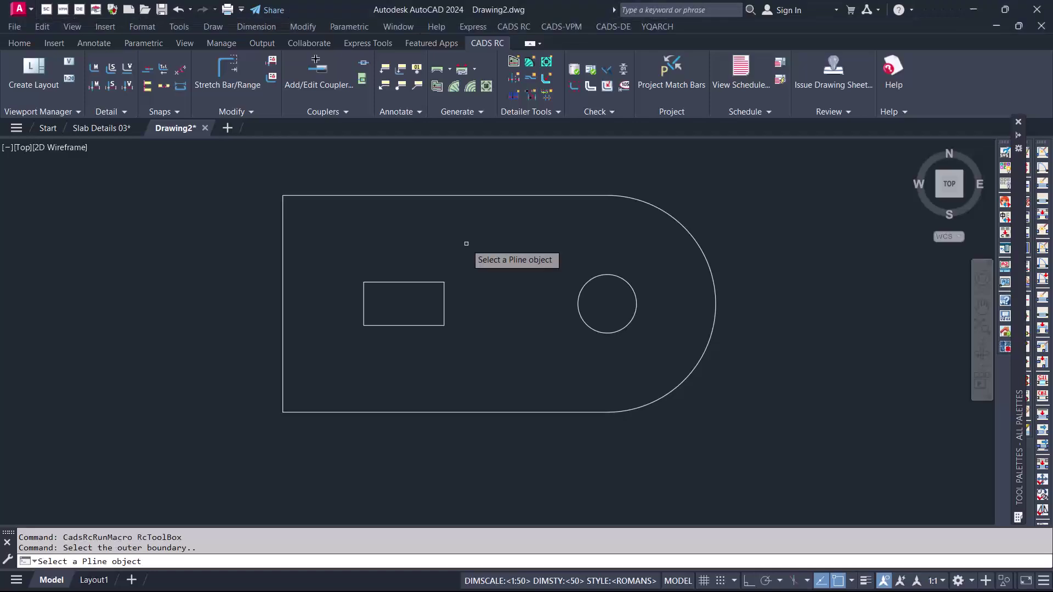
{"action": "left_click", "coordinate": [452, 195]}
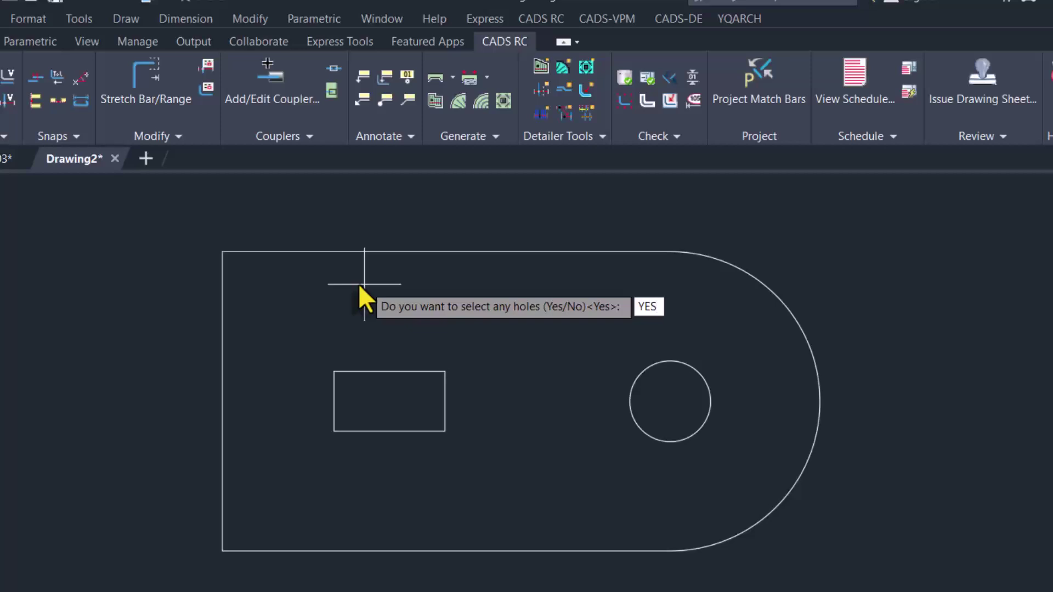
{"action": "key", "text": "Return"}
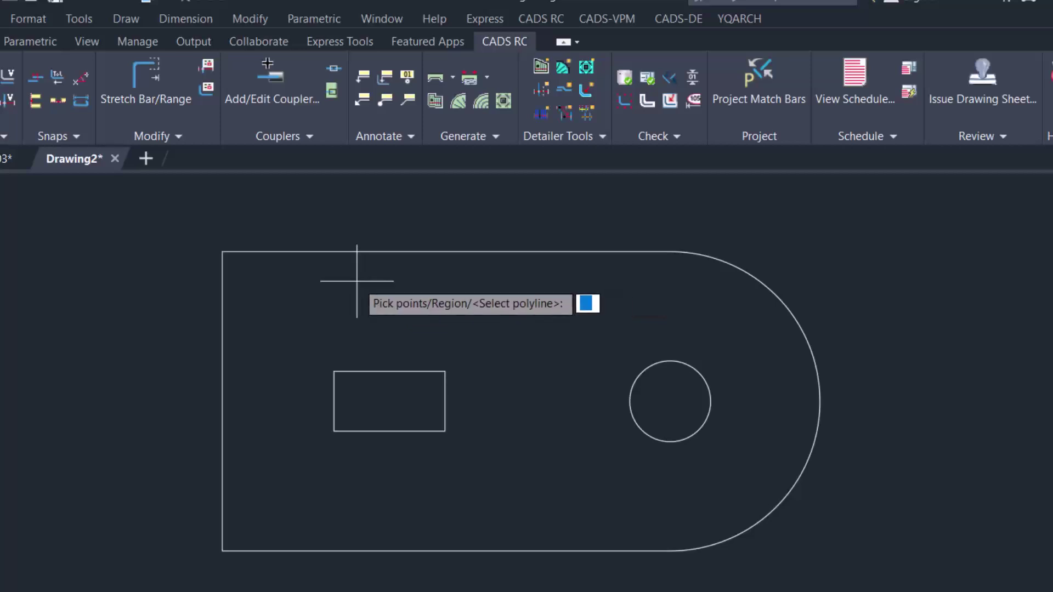
{"action": "key", "text": "Return"}
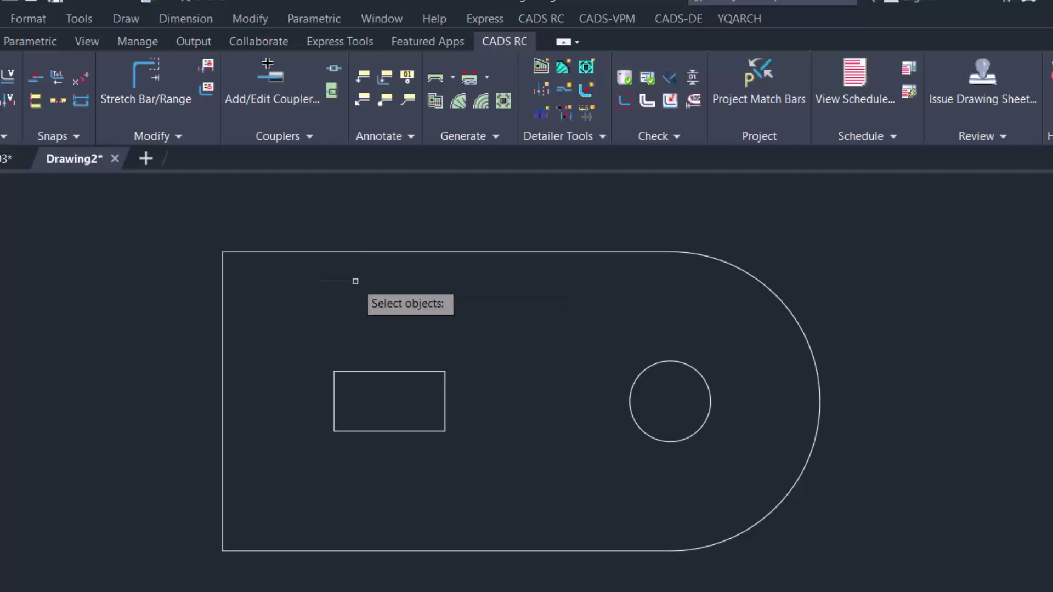
{"action": "left_click", "coordinate": [406, 371]}
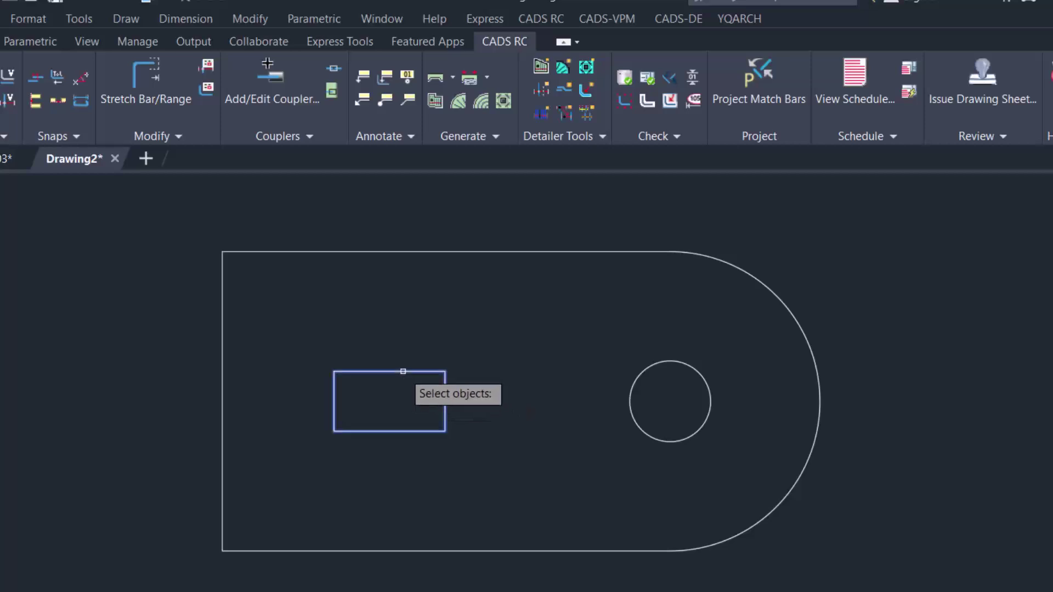
{"action": "left_click", "coordinate": [655, 364]}
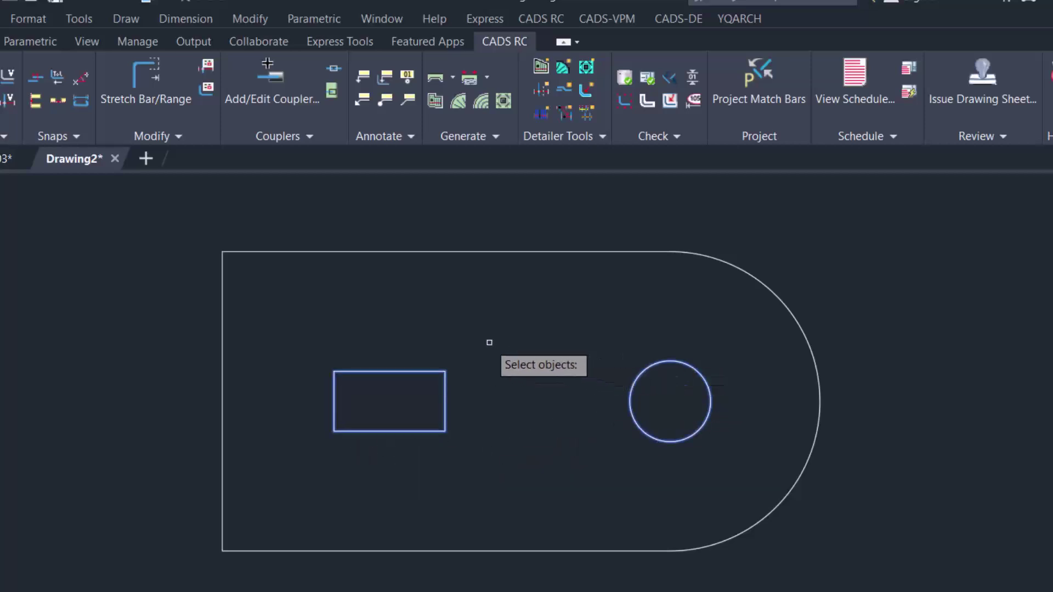
{"action": "key", "text": "Return"}
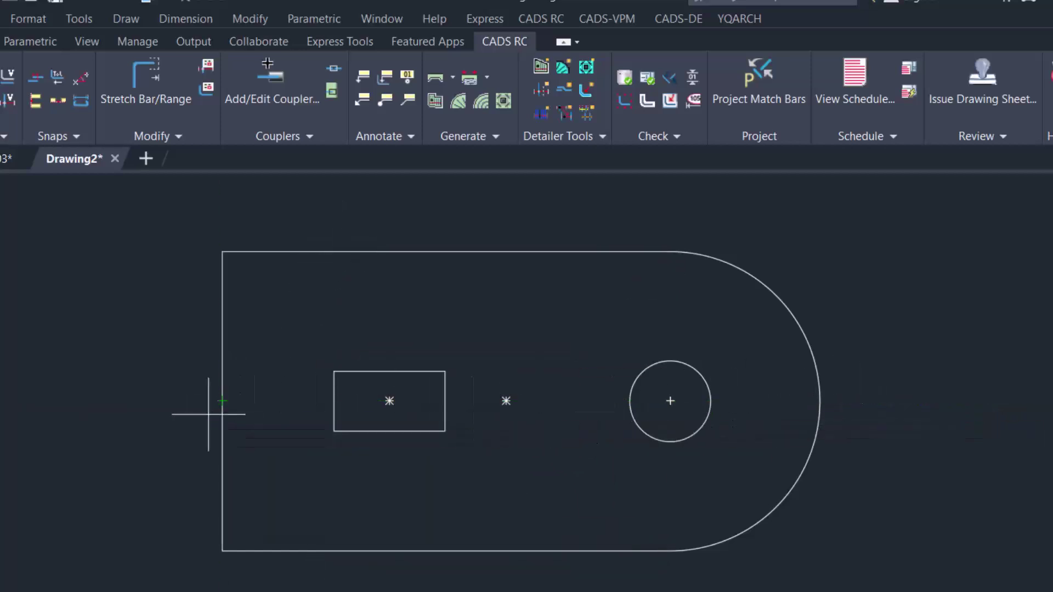
{"action": "left_click", "coordinate": [222, 401]}
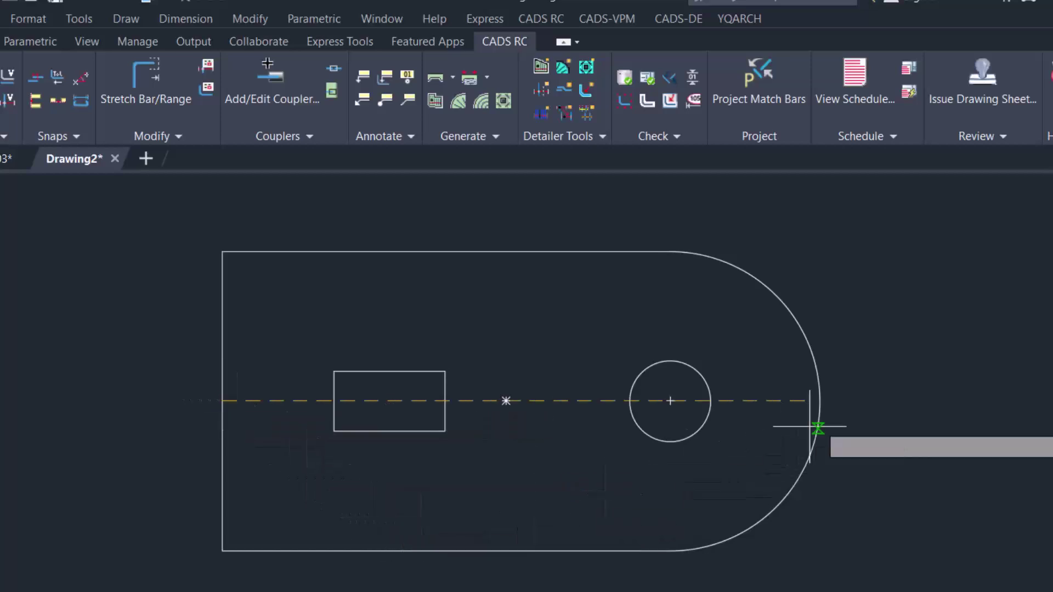
{"action": "left_click", "coordinate": [820, 401]}
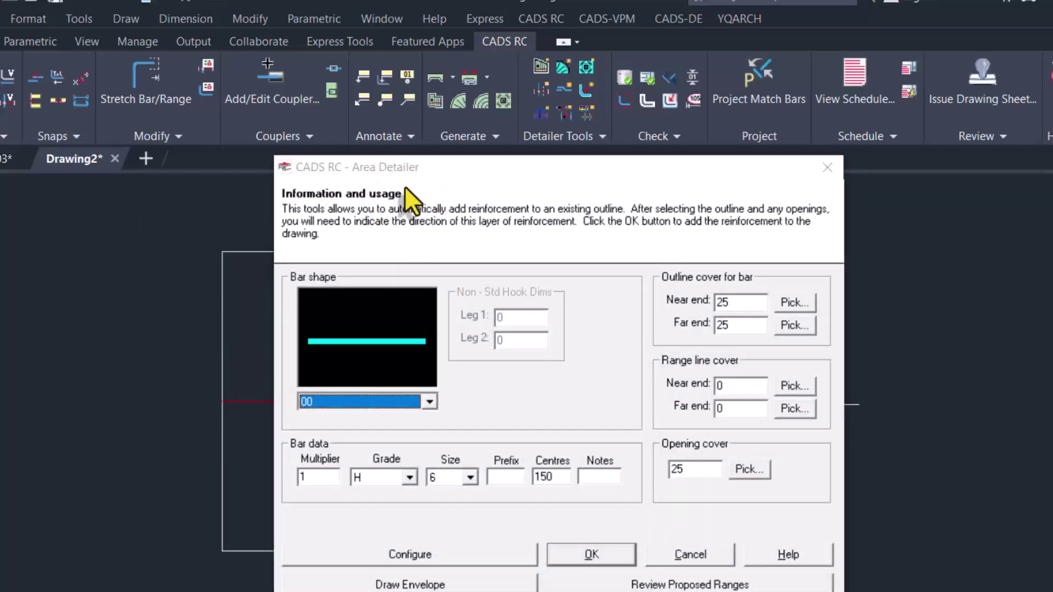
- Move the Area Detailer dialog and keep bar shape code 00 after trying 9934
{"action": "left_click_drag", "start_coordinate": [513, 173], "coordinate": [467, 157]}
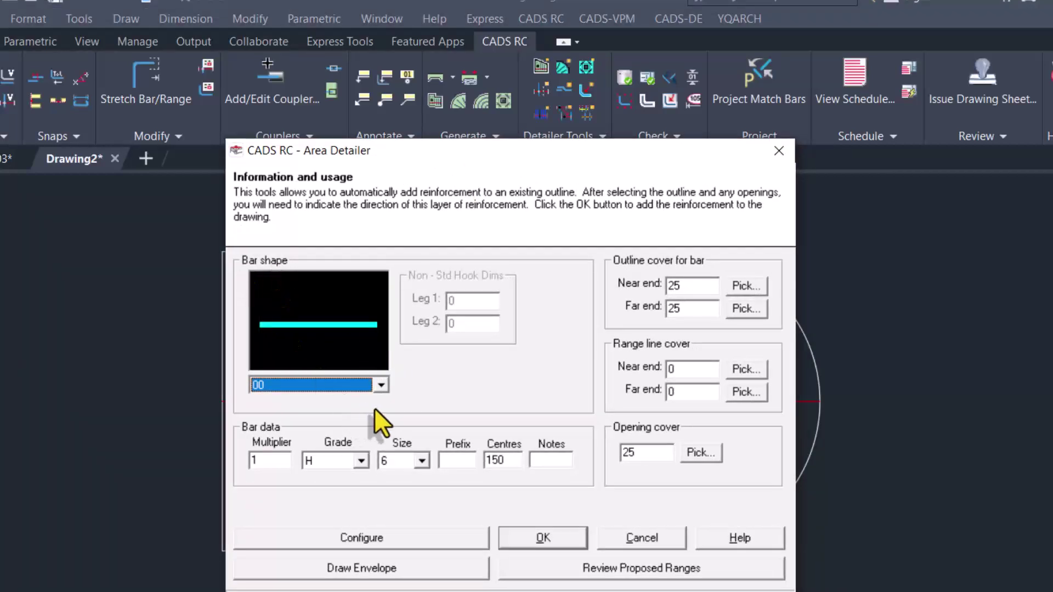
{"action": "left_click", "coordinate": [381, 385]}
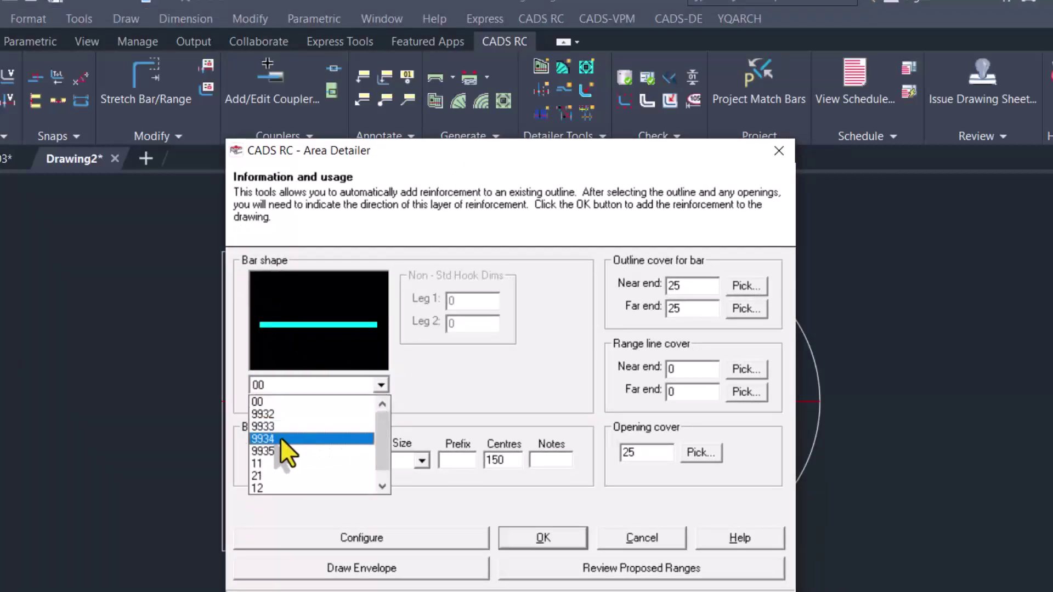
{"action": "left_click", "coordinate": [281, 437]}
{"action": "left_click", "coordinate": [380, 385]}
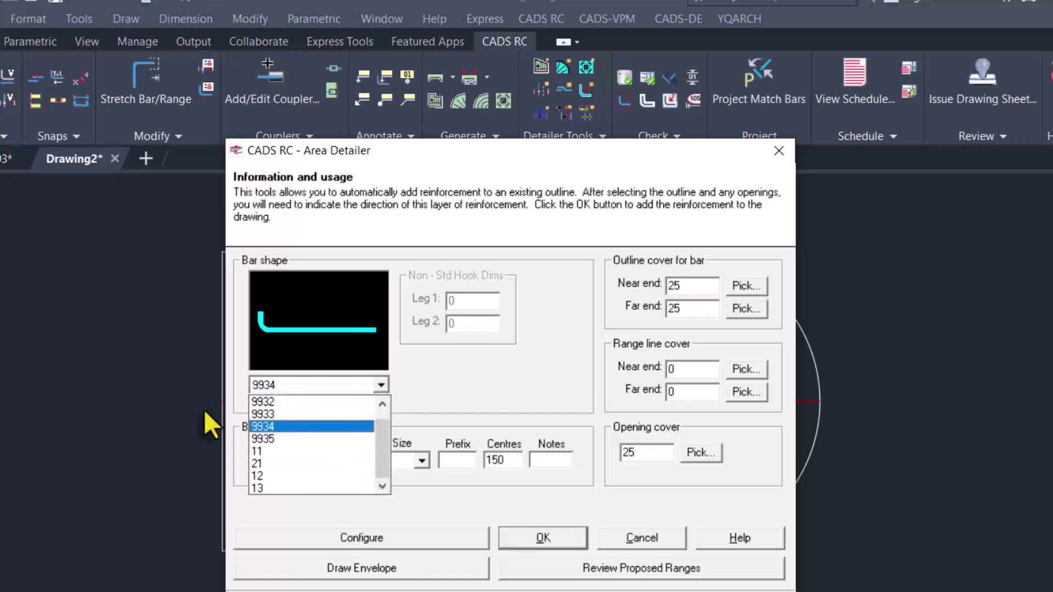
{"action": "scroll", "coordinate": [249, 406], "scroll_direction": "up", "scroll_amount": 1}
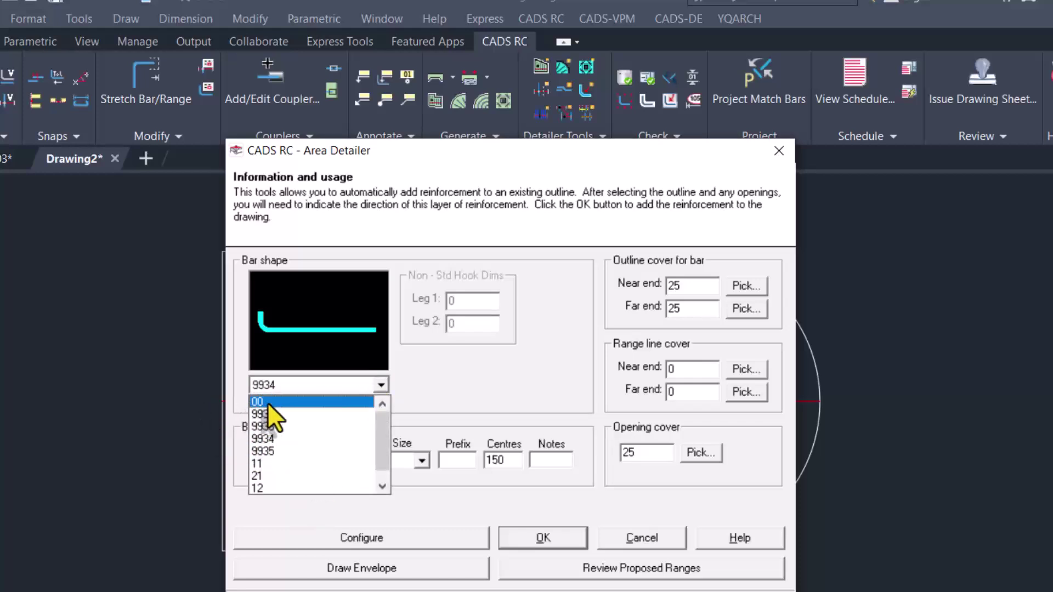
{"action": "left_click", "coordinate": [268, 402]}
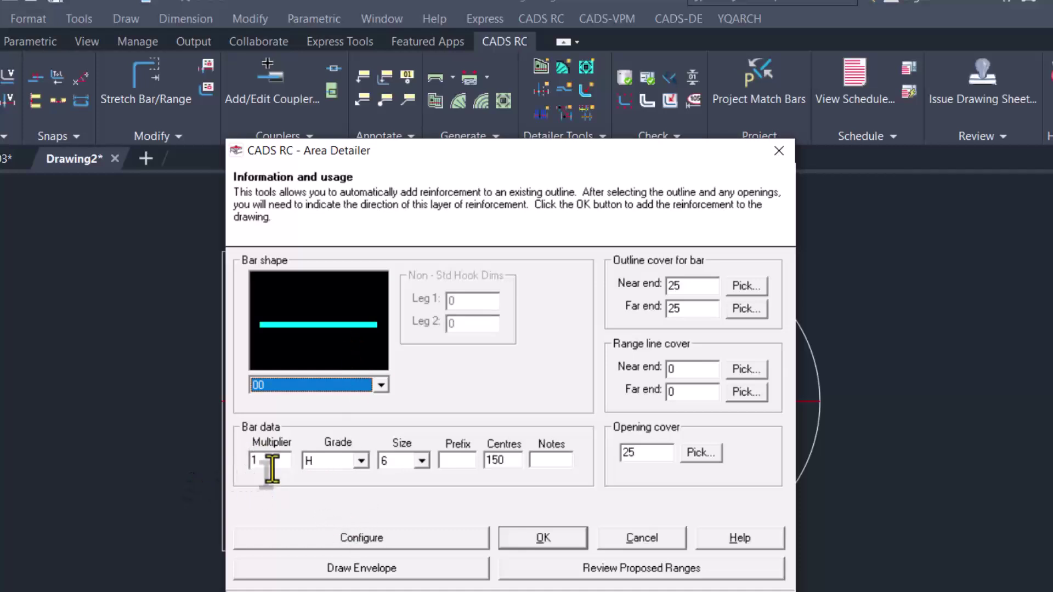
{"action": "key", "text": "Tab"}
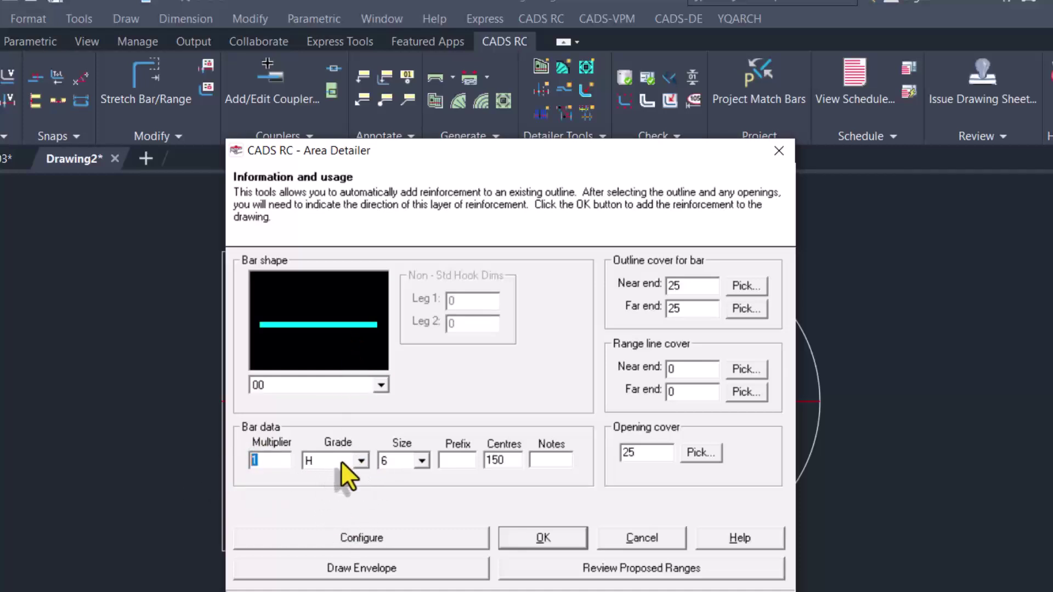
- Set grade H, size 12 bars at 200 centres and accept the detailer settings
{"action": "left_click", "coordinate": [361, 464]}
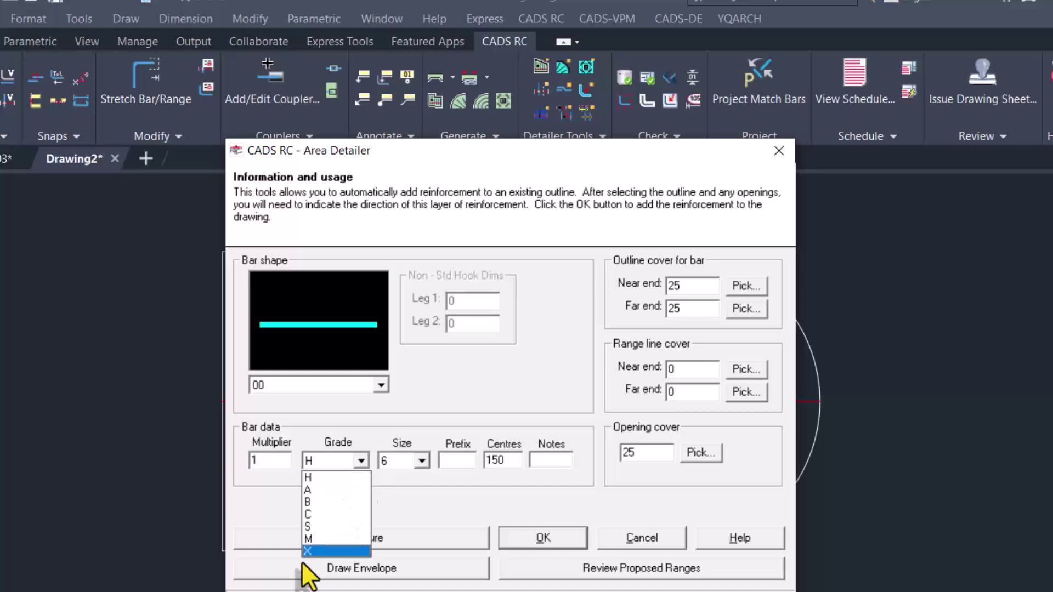
{"action": "left_click", "coordinate": [335, 476]}
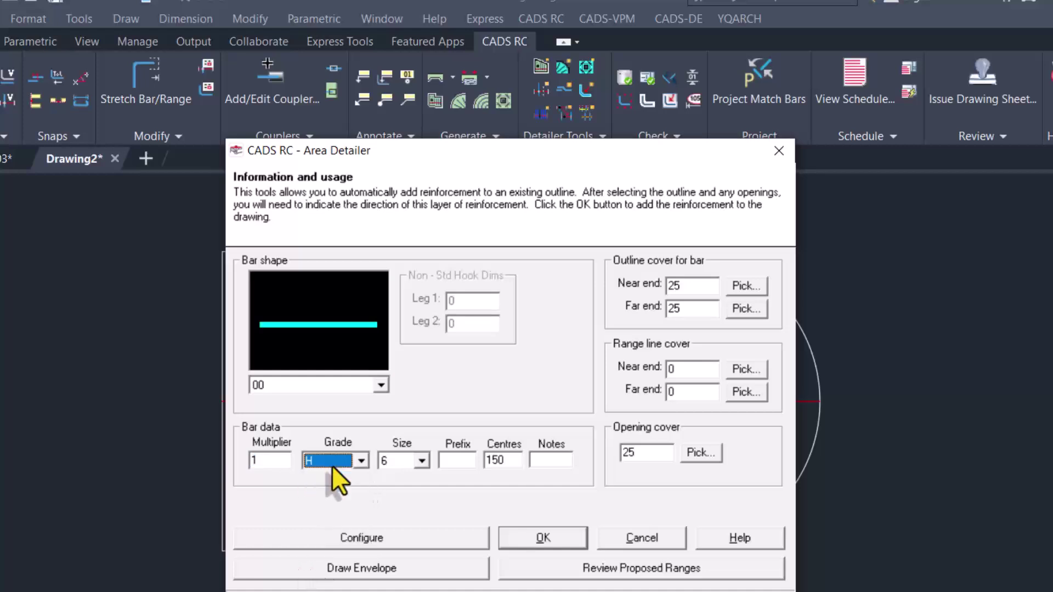
{"action": "left_click", "coordinate": [419, 462]}
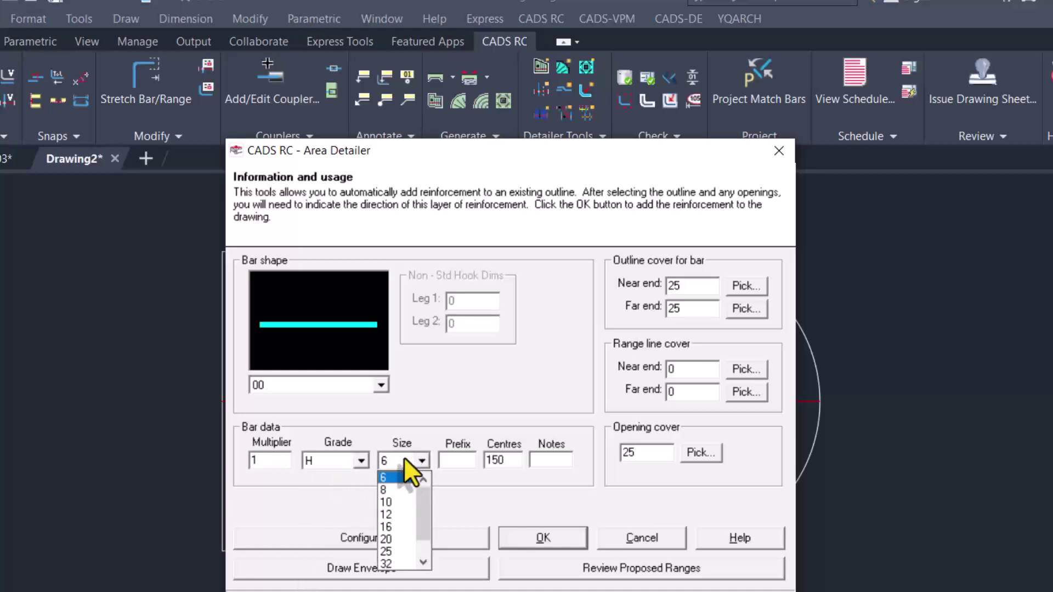
{"action": "left_click", "coordinate": [390, 515]}
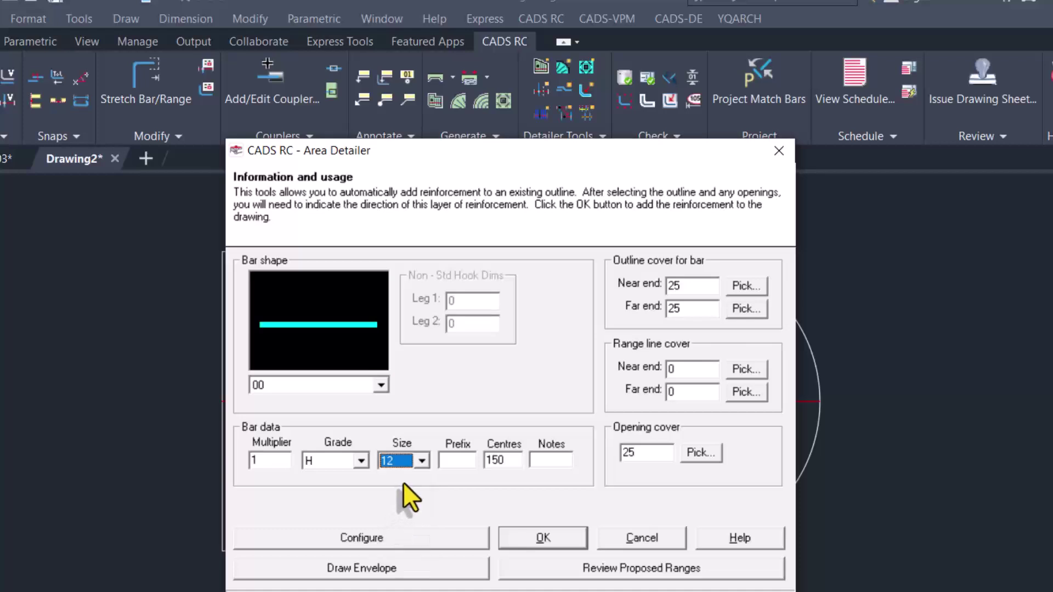
{"action": "left_click", "coordinate": [452, 462]}
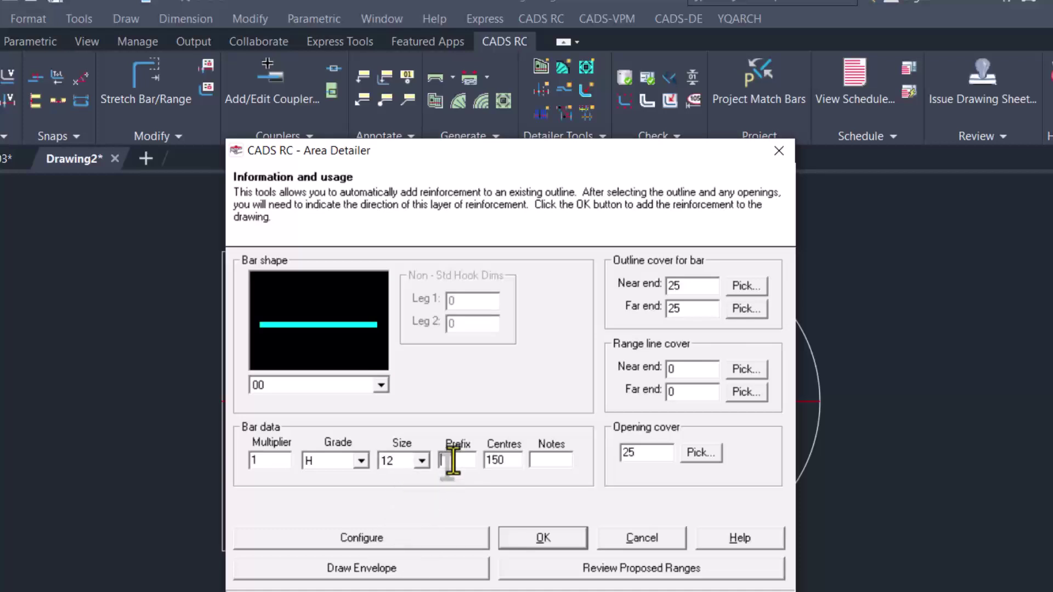
{"action": "left_click_drag", "start_coordinate": [510, 459], "coordinate": [468, 470]}
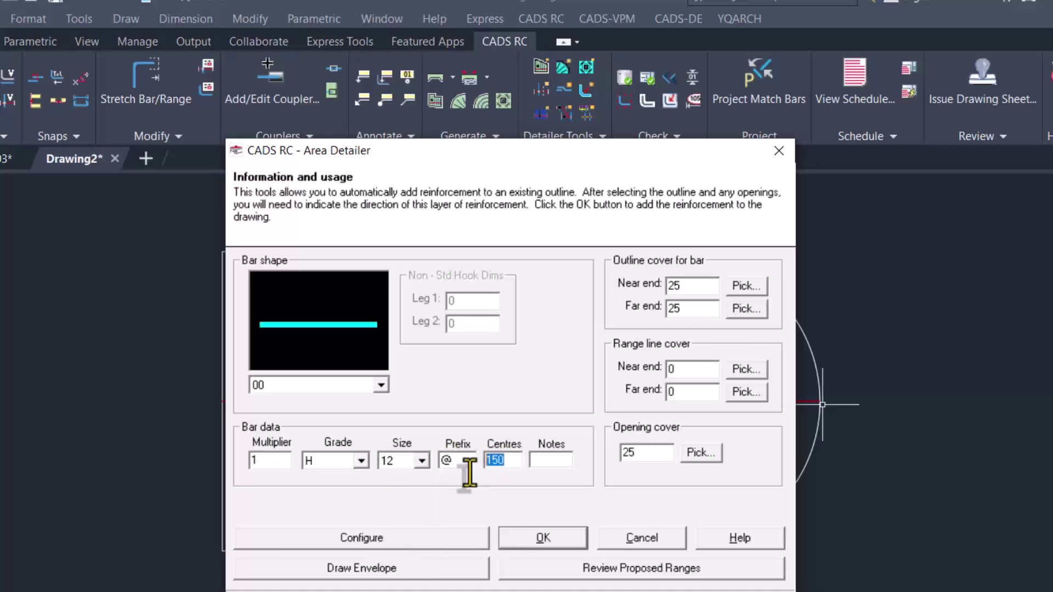
{"action": "type", "text": "200"}
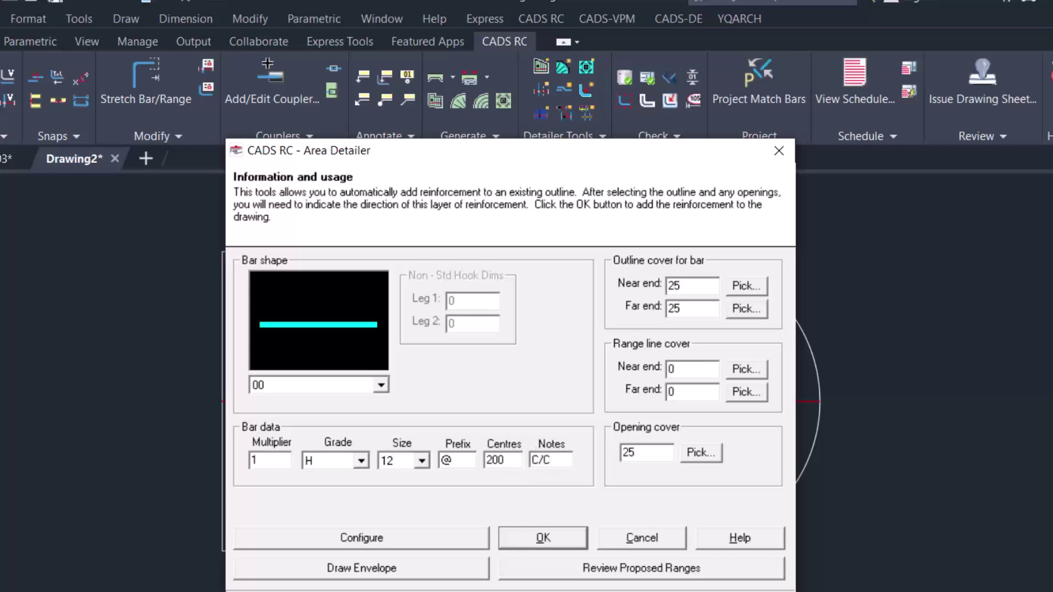
{"action": "double_click", "coordinate": [635, 453]}
{"action": "left_click", "coordinate": [561, 547]}
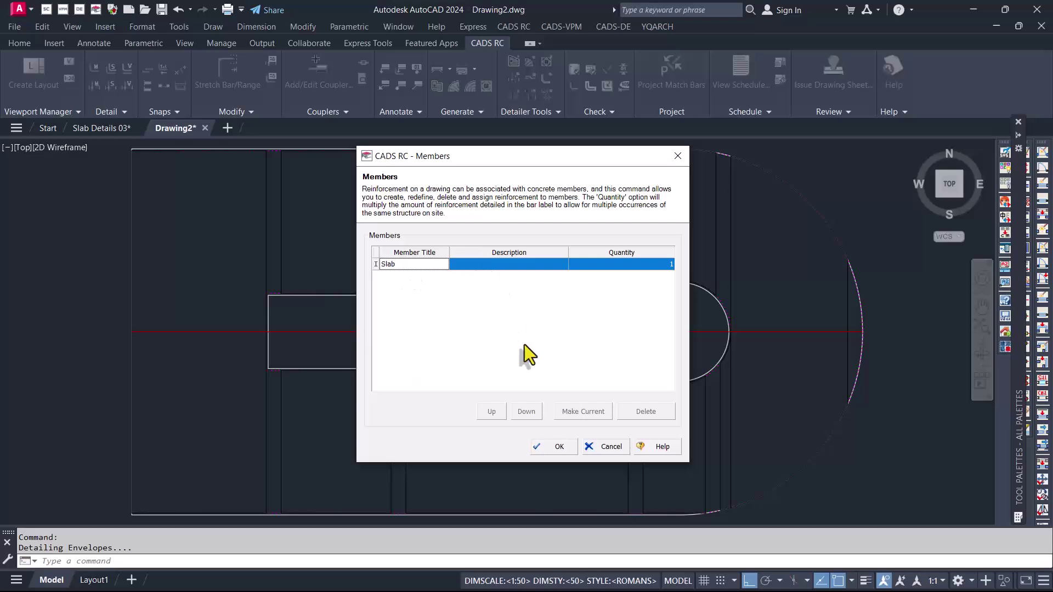
- Accept the Slab member and end the command, leaving labelled H12 ranges marked 01 to 08
{"action": "left_click", "coordinate": [555, 447]}
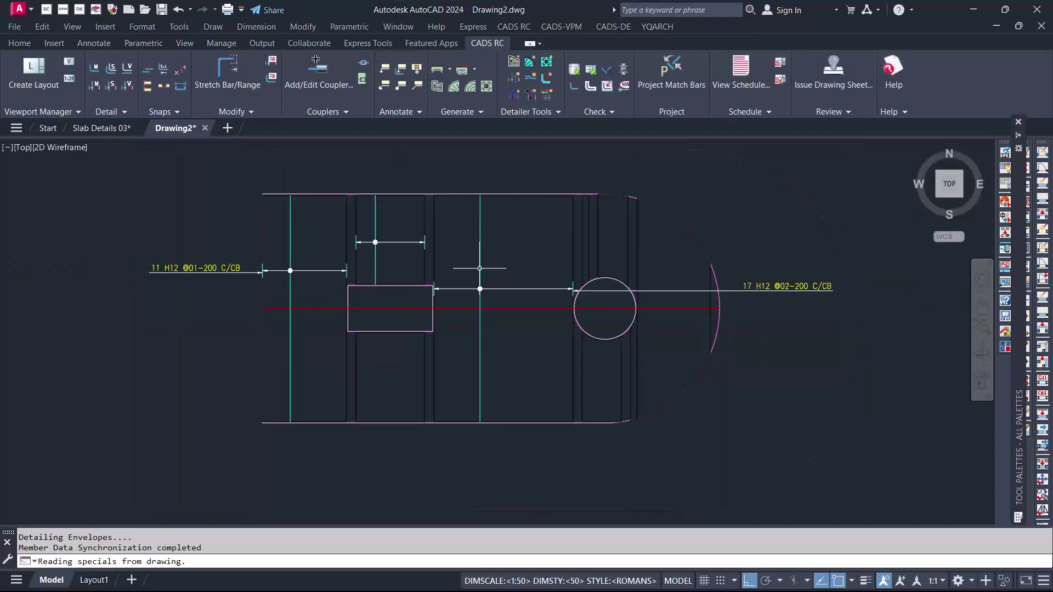
{"action": "scroll", "coordinate": [479, 274], "scroll_direction": "down", "scroll_amount": 2}
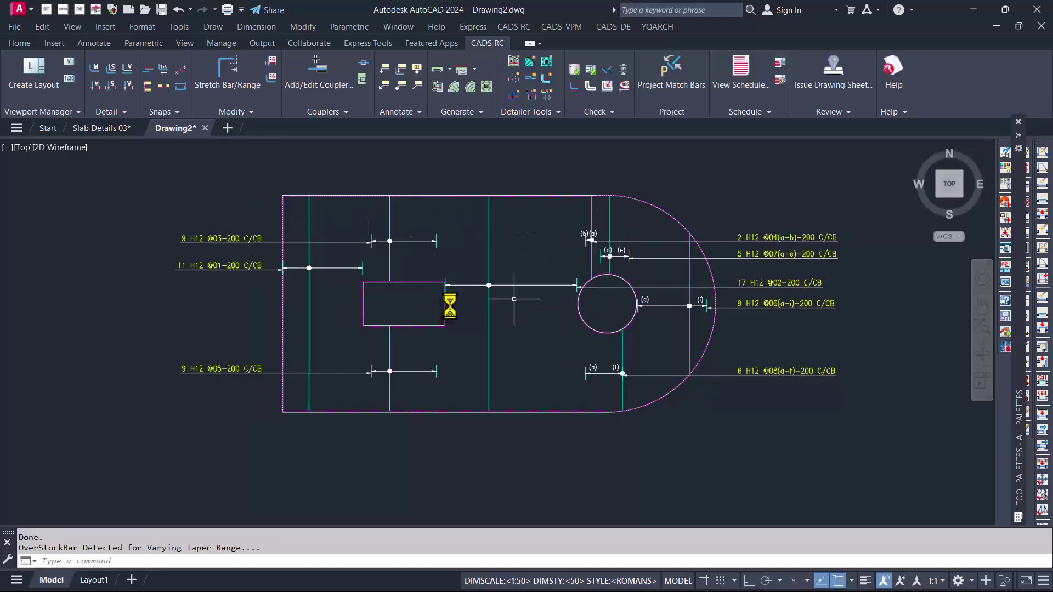
{"action": "key", "text": "Escape"}
{"action": "key", "text": "Escape"}
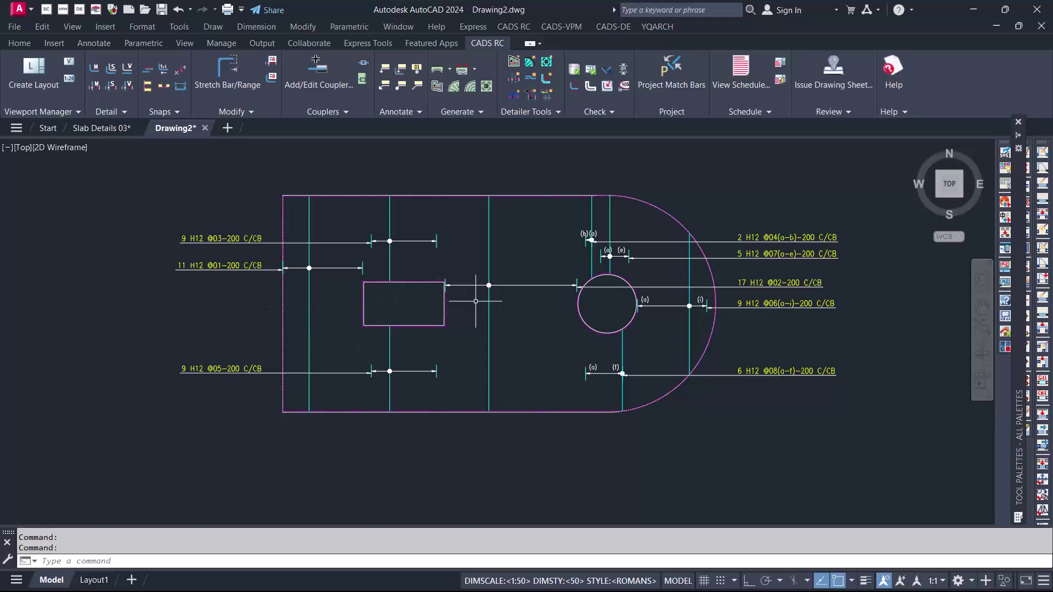
{"action": "scroll", "coordinate": [486, 286], "scroll_direction": "up", "scroll_amount": 1}
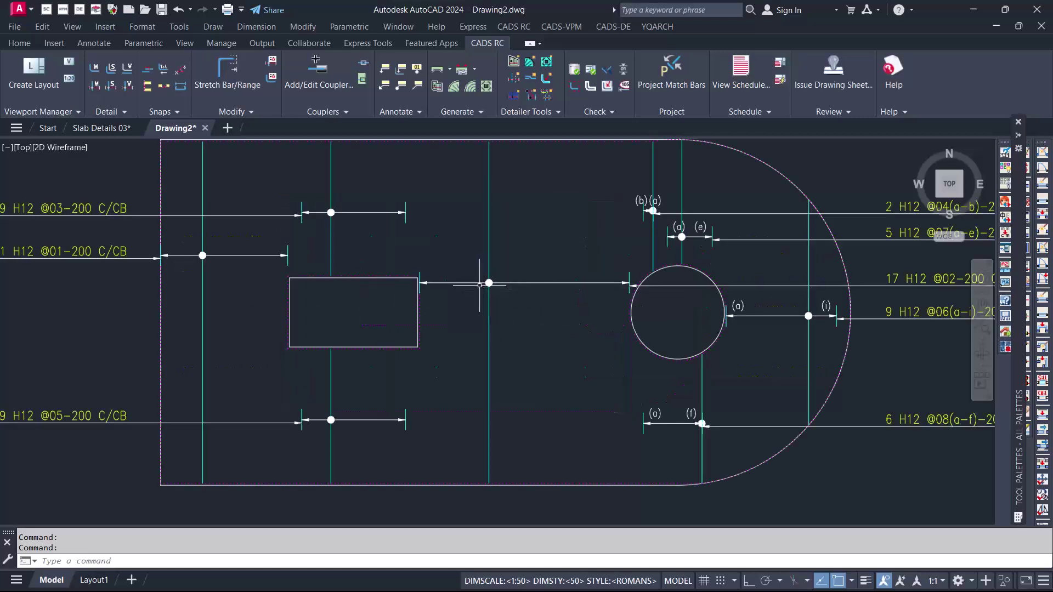
{"action": "scroll", "coordinate": [512, 269], "scroll_direction": "down", "scroll_amount": 1}
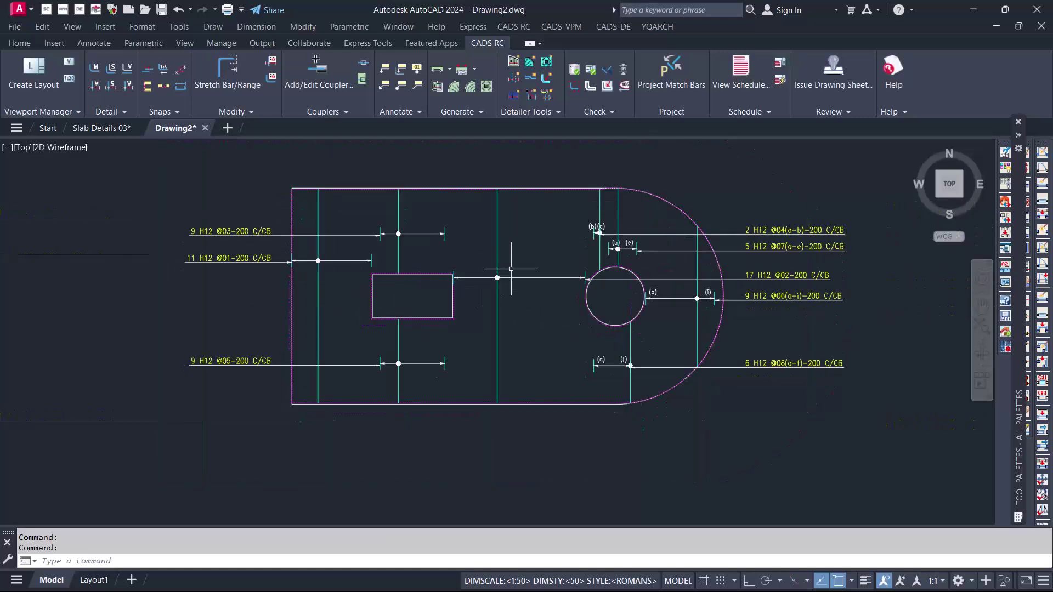
- Start another Area Detailer run on the slab outline, choosing to pick openings as polylines
{"action": "left_click", "coordinate": [437, 87]}
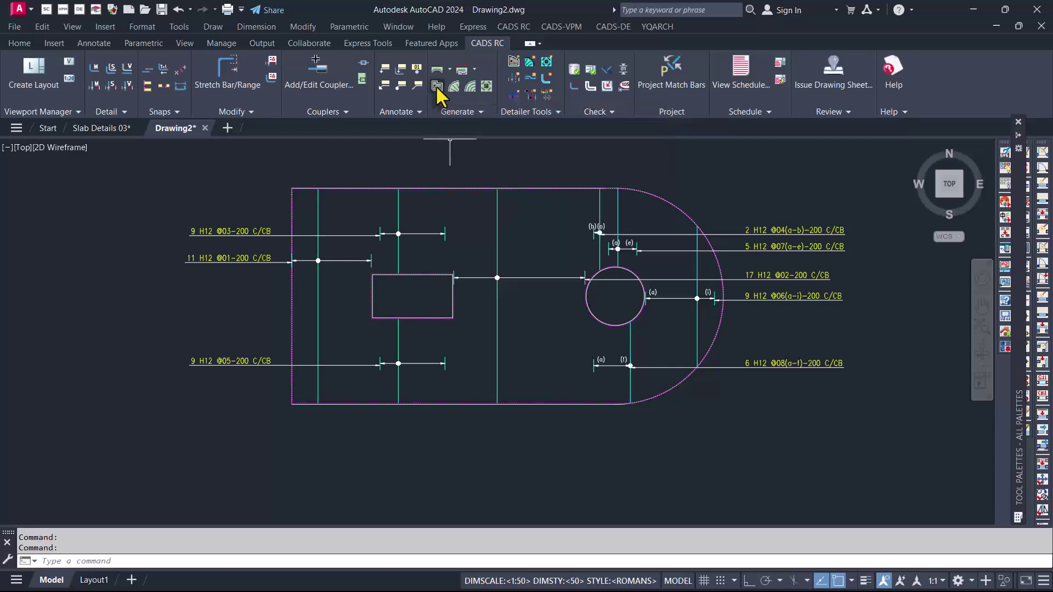
{"action": "scroll", "coordinate": [470, 193], "scroll_direction": "up", "scroll_amount": 5}
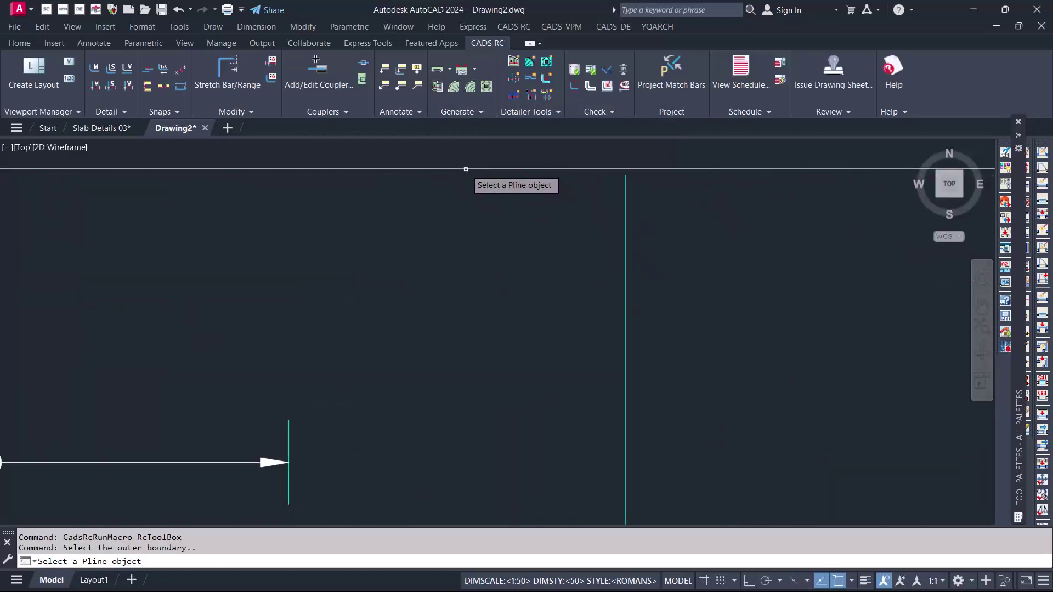
{"action": "left_click", "coordinate": [466, 170]}
{"action": "scroll", "coordinate": [432, 210], "scroll_direction": "down", "scroll_amount": 6}
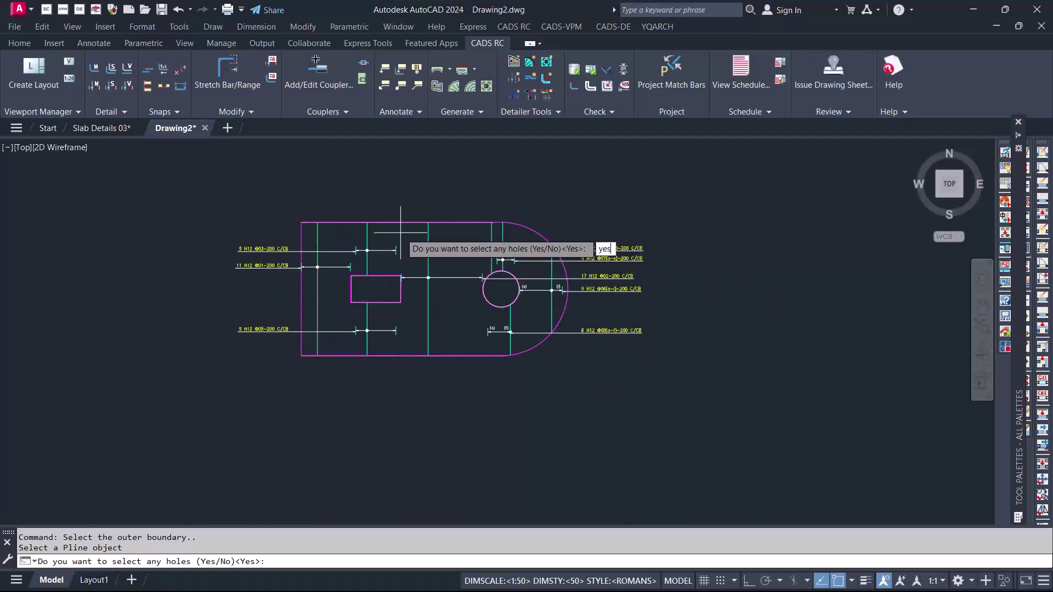
{"action": "key", "text": "Return"}
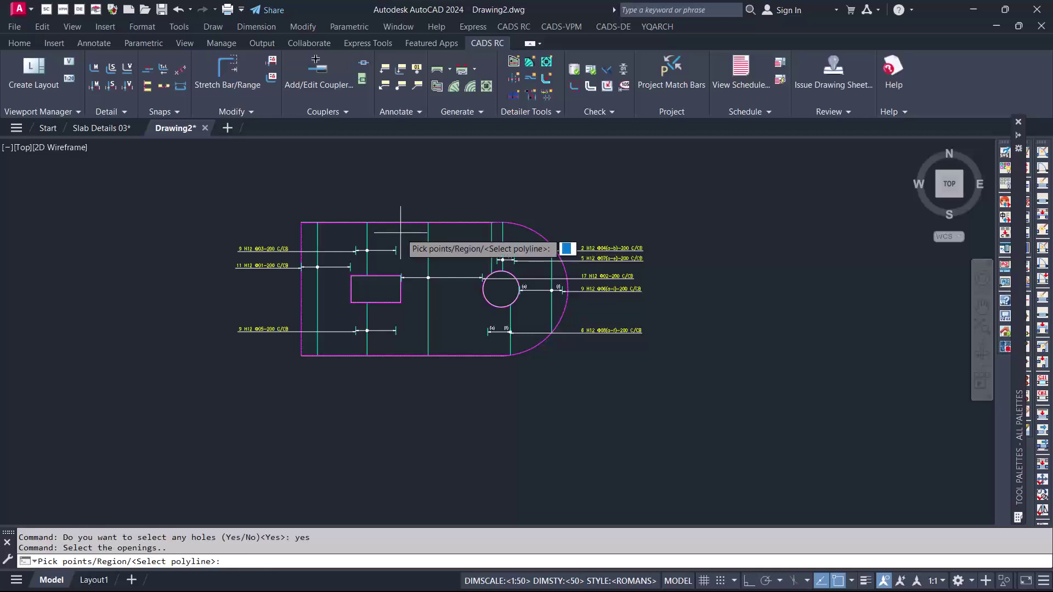
{"action": "key", "text": "Return"}
- Select the rectangular and circular openings as holes for the second layer
{"action": "scroll", "coordinate": [383, 240], "scroll_direction": "up", "scroll_amount": 10}
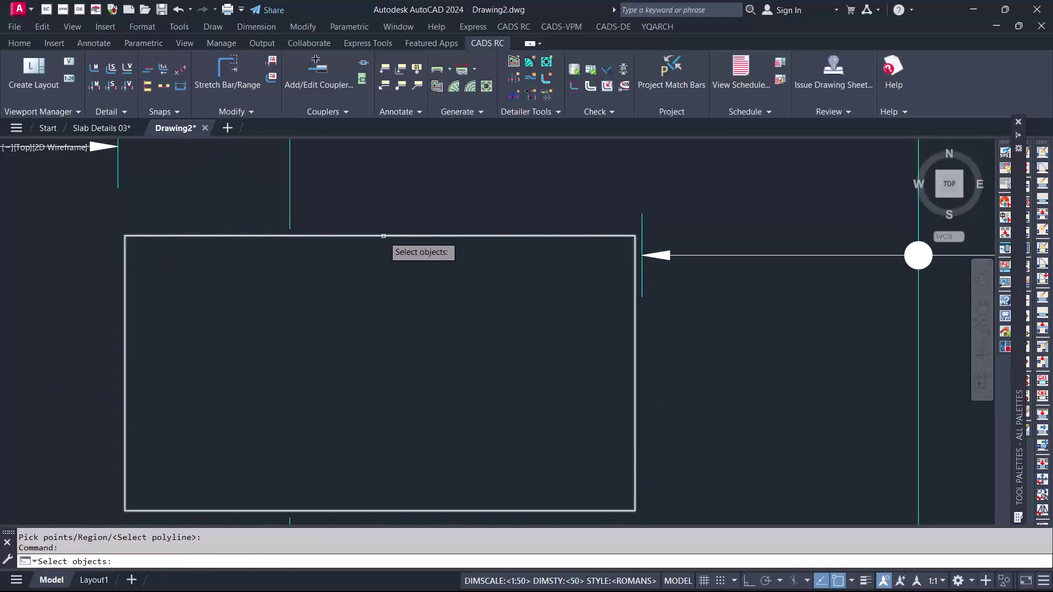
{"action": "left_click", "coordinate": [383, 240]}
{"action": "scroll", "coordinate": [225, 282], "scroll_direction": "down", "scroll_amount": 4}
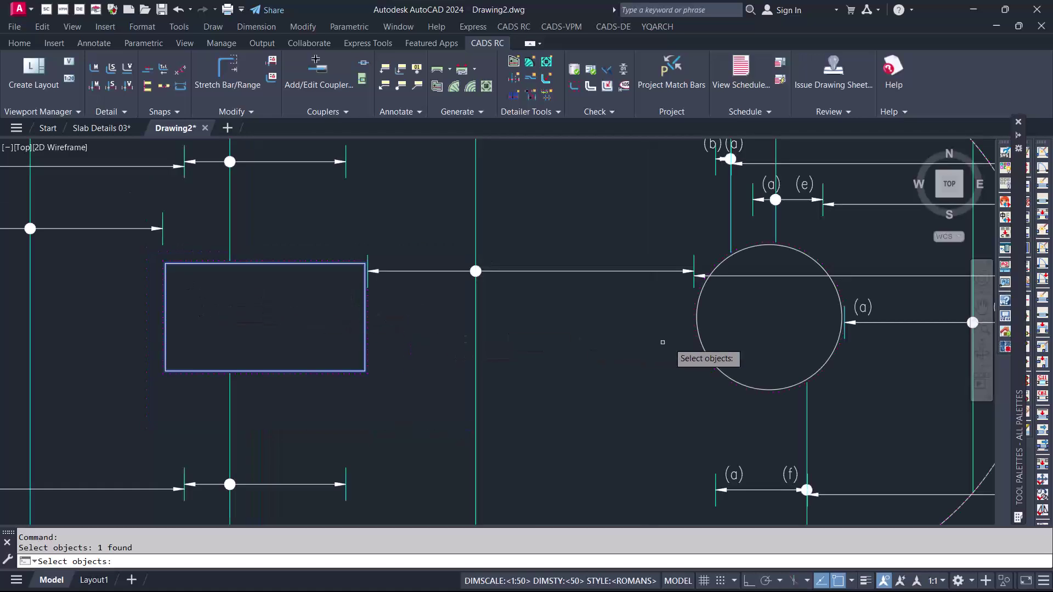
{"action": "scroll", "coordinate": [797, 248], "scroll_direction": "up", "scroll_amount": 1}
{"action": "left_click", "coordinate": [797, 247]}
{"action": "scroll", "coordinate": [553, 270], "scroll_direction": "down", "scroll_amount": 5}
{"action": "scroll", "coordinate": [505, 282], "scroll_direction": "down", "scroll_amount": 4}
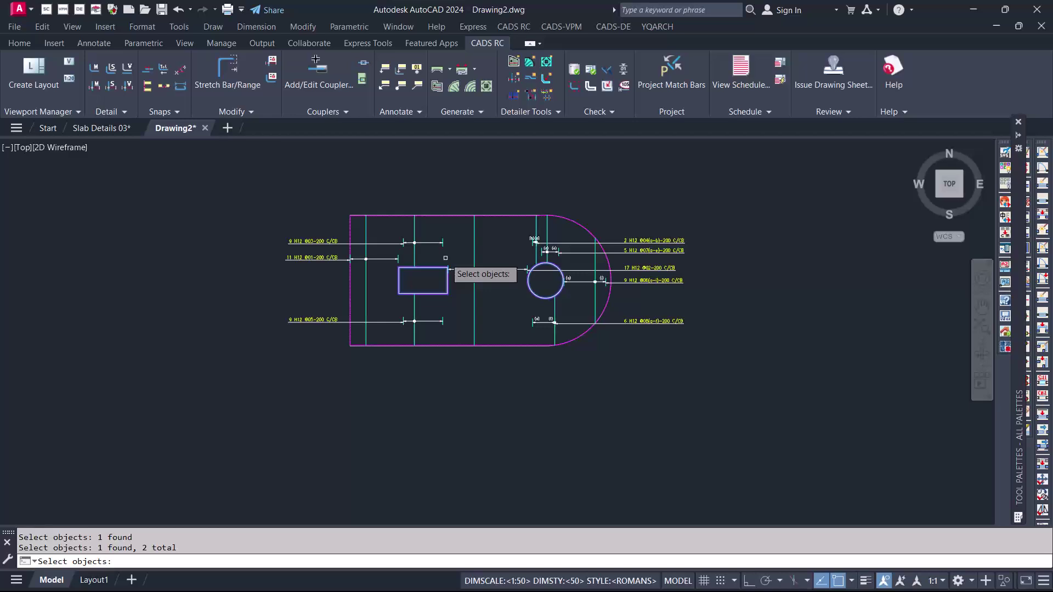
{"action": "key", "text": "Return"}
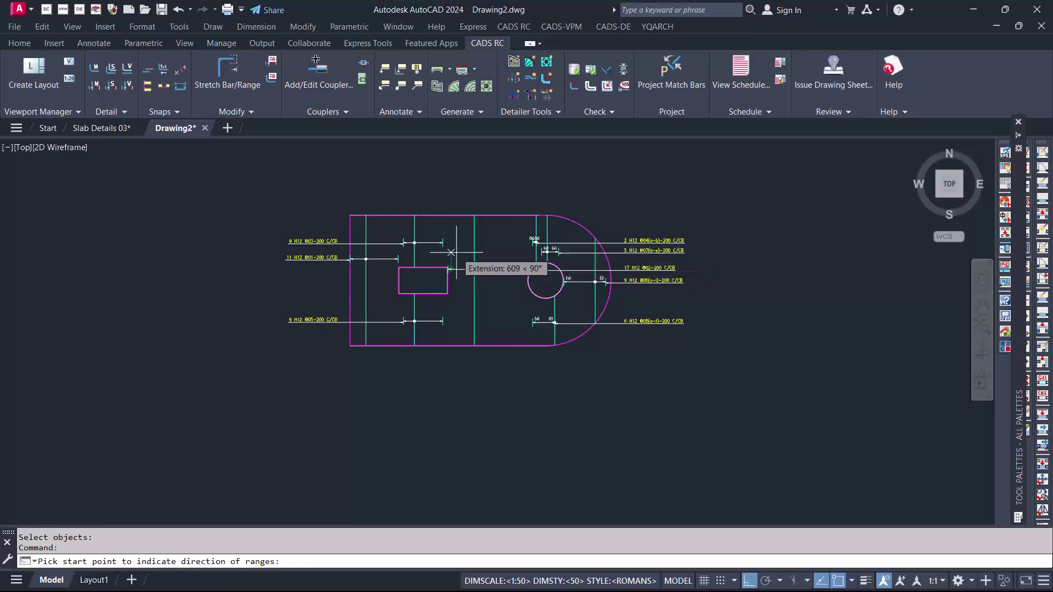
- Set the bar direction from the bottom edge to the top edge
{"action": "scroll", "coordinate": [458, 255], "scroll_direction": "up", "scroll_amount": 2}
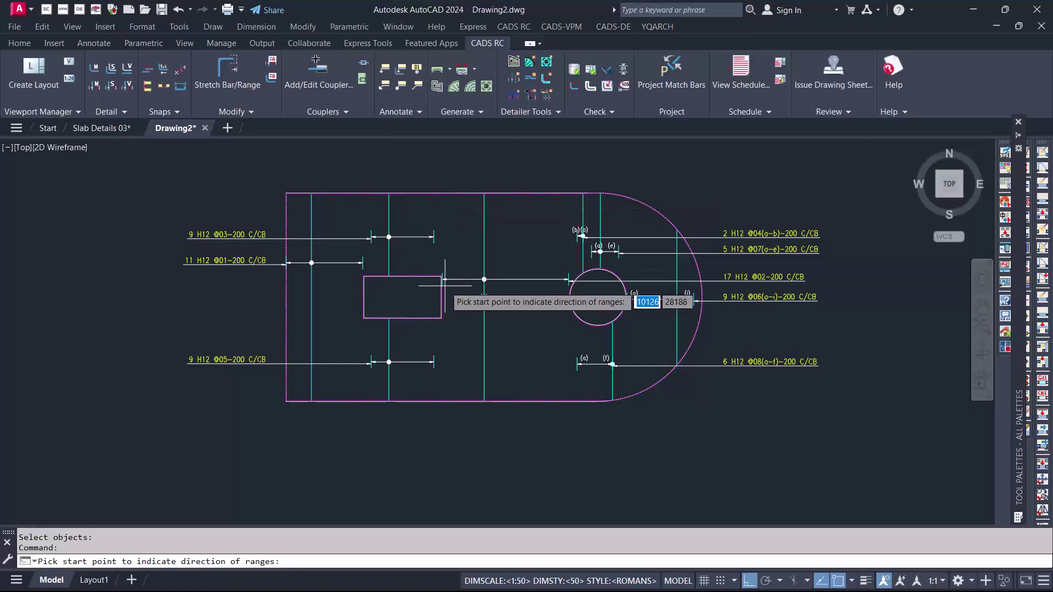
{"action": "scroll", "coordinate": [450, 409], "scroll_direction": "up", "scroll_amount": 4}
{"action": "left_click", "coordinate": [480, 391]}
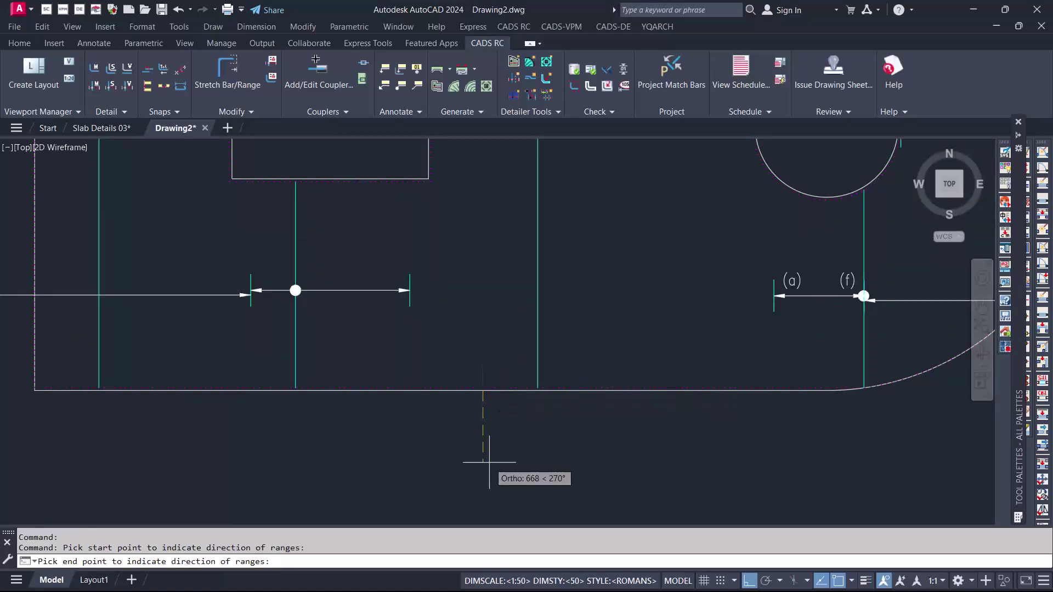
{"action": "scroll", "coordinate": [482, 458], "scroll_direction": "down", "scroll_amount": 5}
{"action": "scroll", "coordinate": [470, 323], "scroll_direction": "up", "scroll_amount": 5}
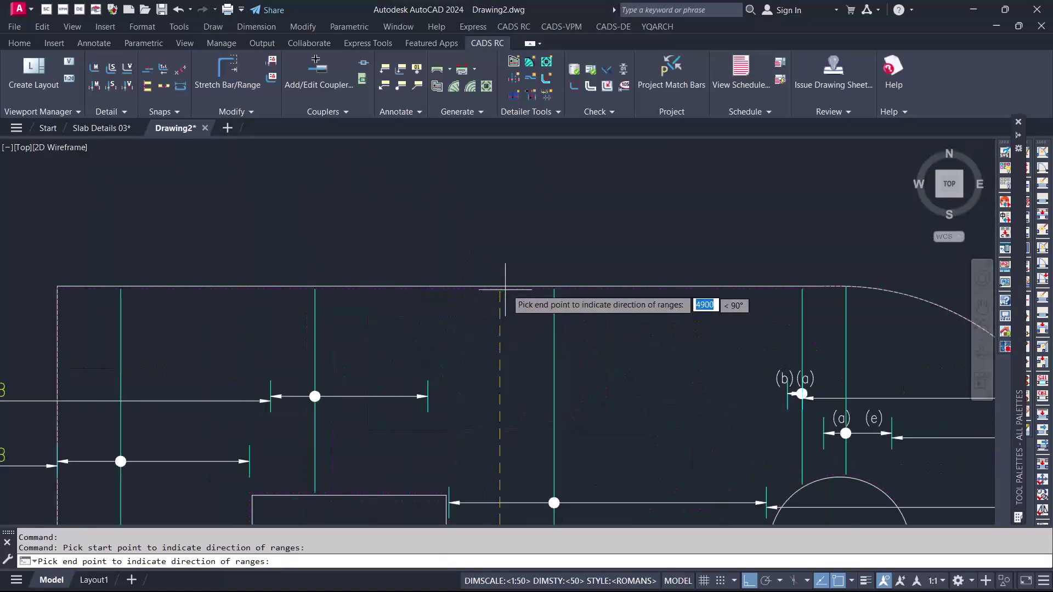
{"action": "left_click", "coordinate": [499, 285]}
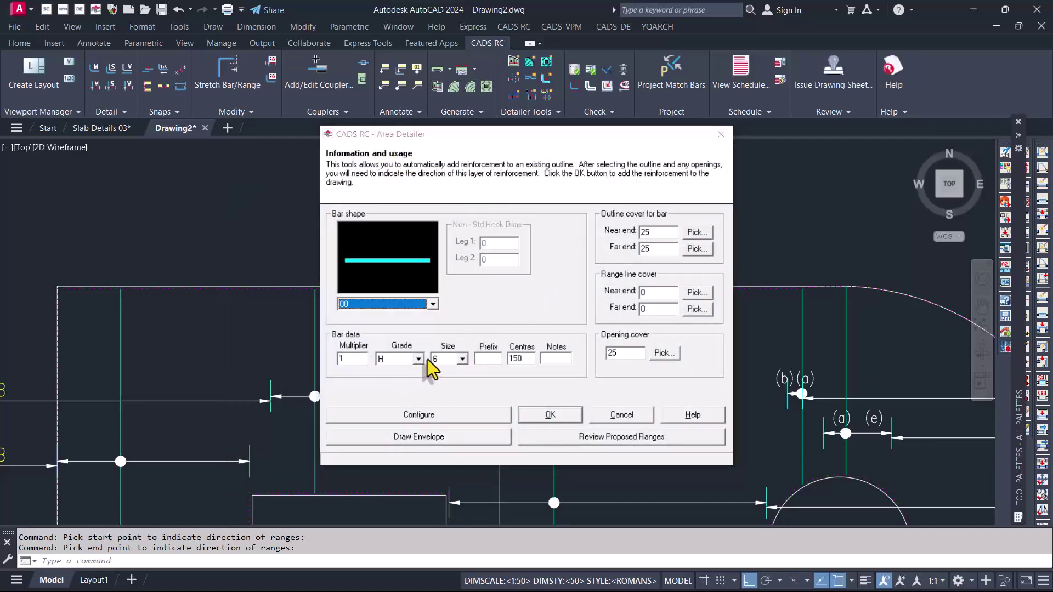
- Choose H10 bars at 150 centres with C/CB notes and accept the settings
{"action": "left_click", "coordinate": [462, 359]}
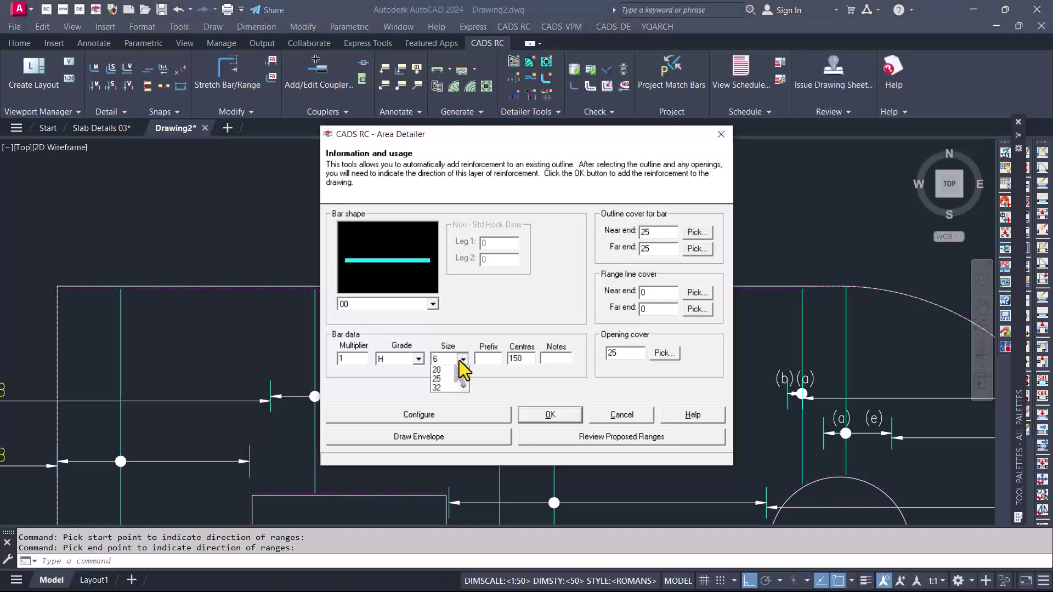
{"action": "left_click", "coordinate": [444, 388]}
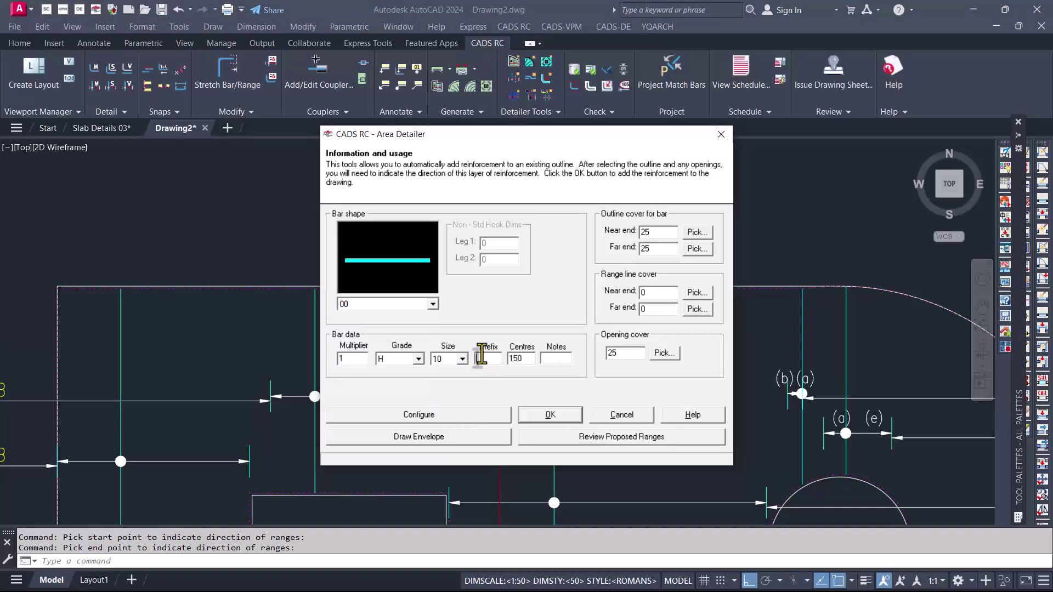
{"action": "double_click", "coordinate": [515, 359]}
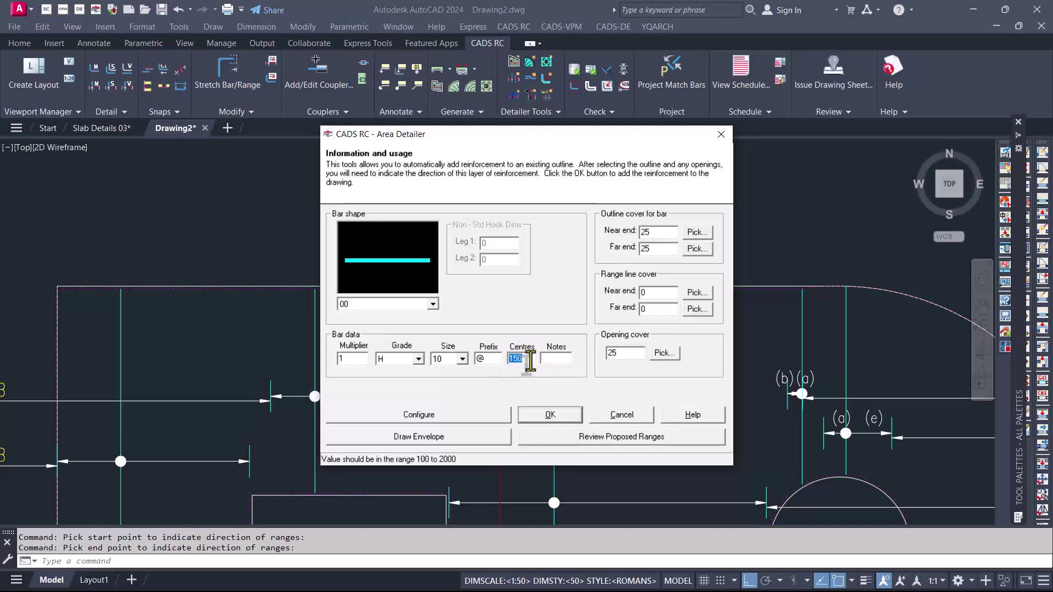
{"action": "left_click", "coordinate": [551, 360]}
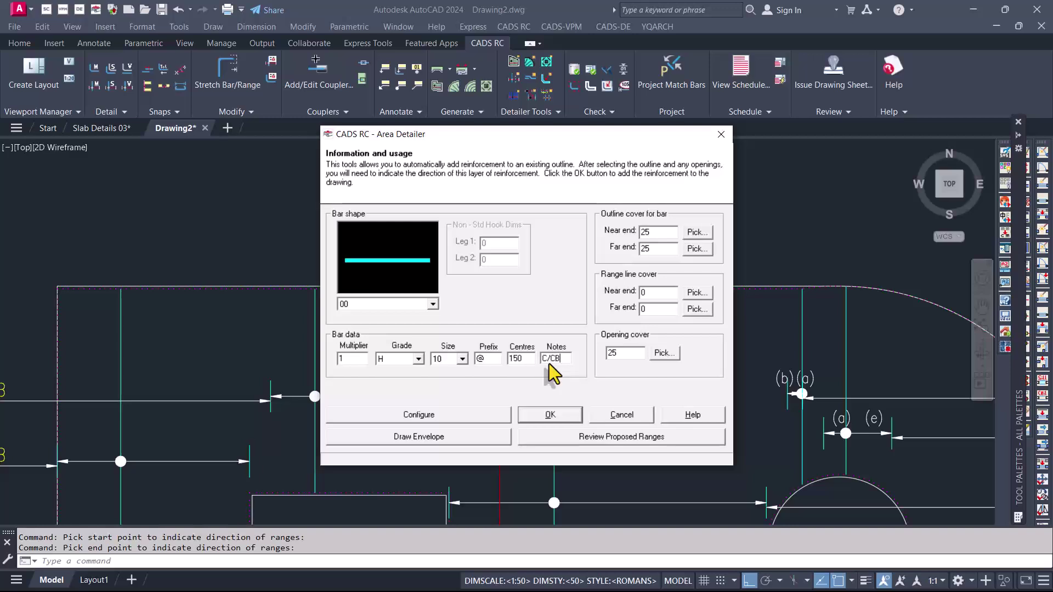
{"action": "left_click", "coordinate": [551, 416]}
{"action": "scroll", "coordinate": [486, 224], "scroll_direction": "down", "scroll_amount": 6}
{"action": "scroll", "coordinate": [485, 235], "scroll_direction": "up", "scroll_amount": 2}
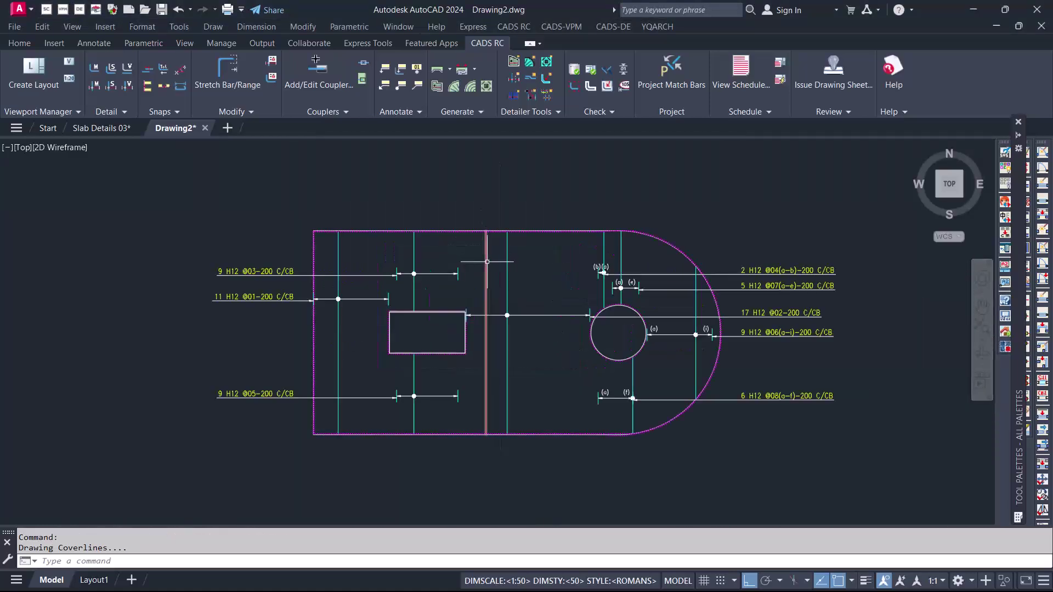
{"action": "scroll", "coordinate": [496, 267], "scroll_direction": "up", "scroll_amount": 3}
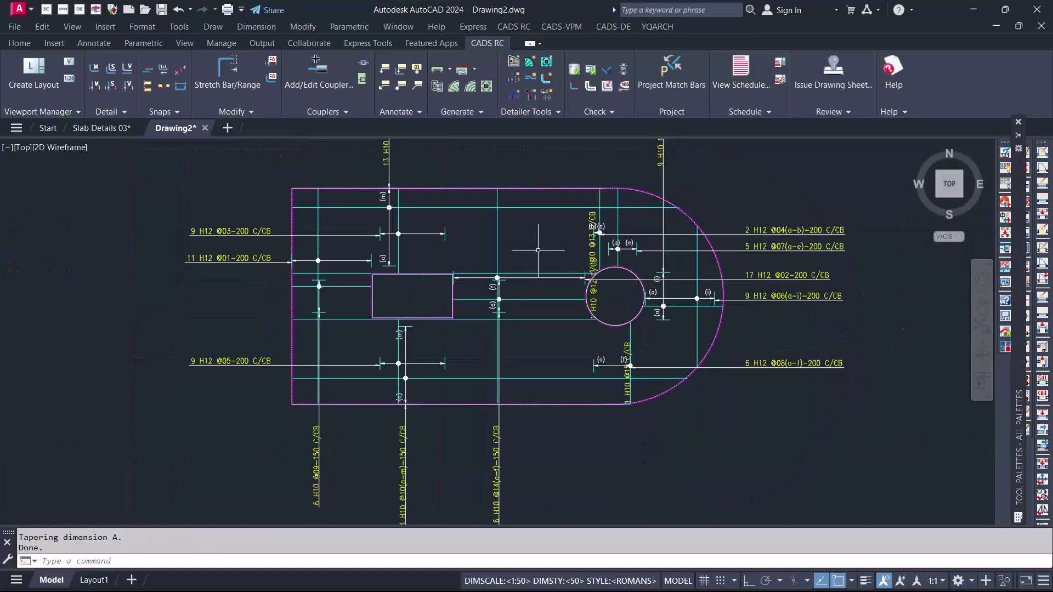
{"action": "scroll", "coordinate": [541, 261], "scroll_direction": "down", "scroll_amount": 4}
{"action": "scroll", "coordinate": [541, 262], "scroll_direction": "up", "scroll_amount": 2}
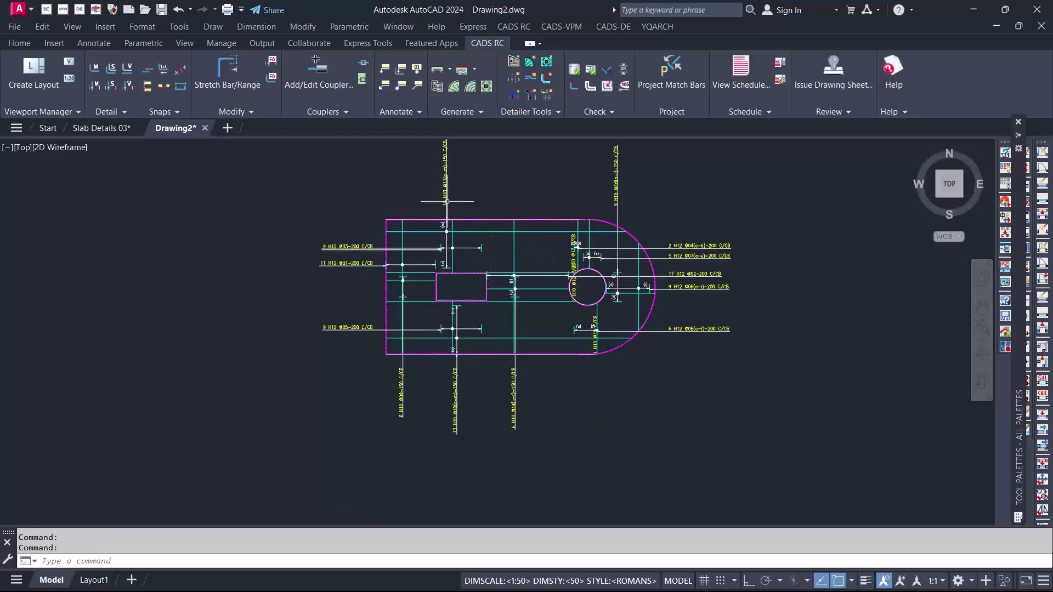
{"action": "scroll", "coordinate": [485, 241], "scroll_direction": "up", "scroll_amount": 2}
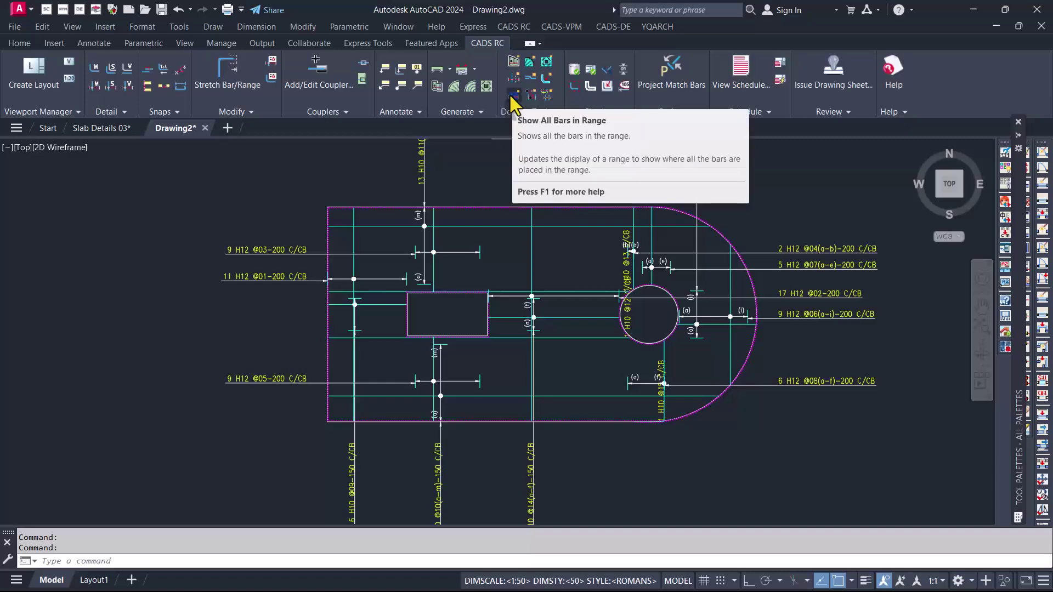
- Show all individual bars in the range between the rectangular and circular openings
{"action": "left_click", "coordinate": [512, 95]}
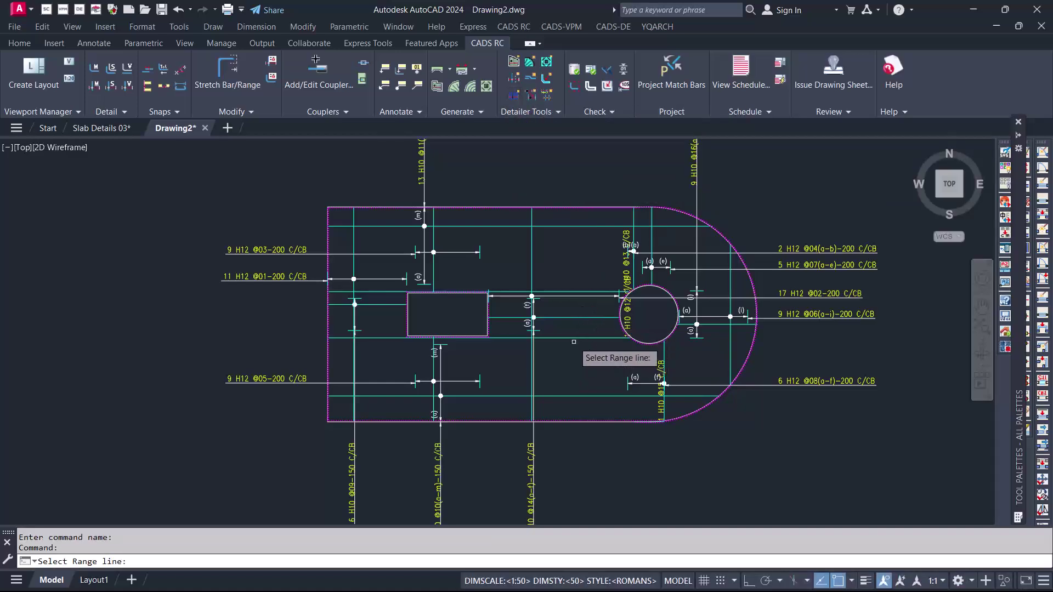
{"action": "scroll", "coordinate": [574, 342], "scroll_direction": "up", "scroll_amount": 4}
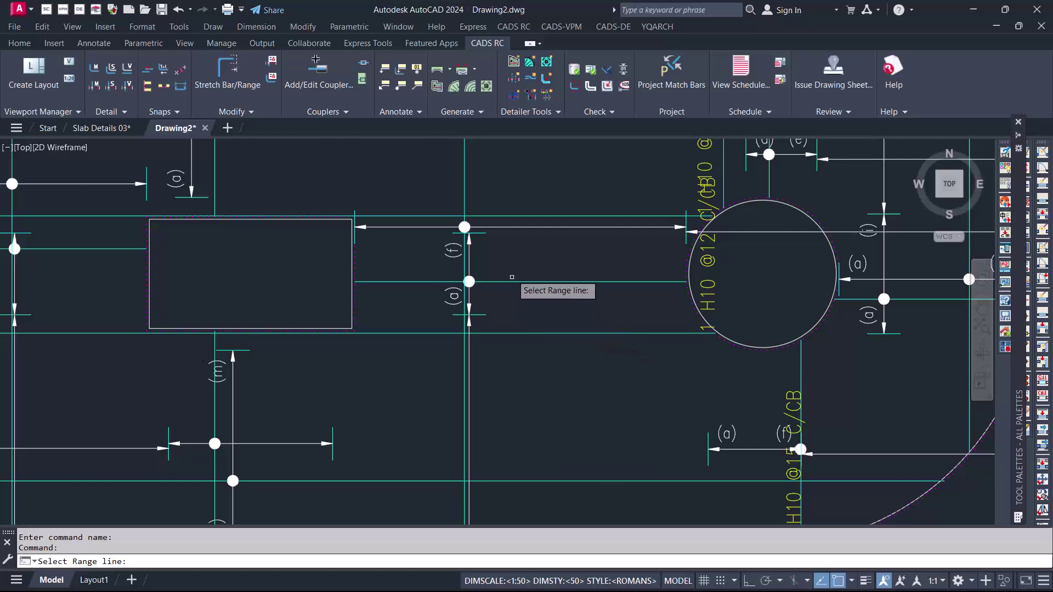
{"action": "left_click", "coordinate": [509, 227]}
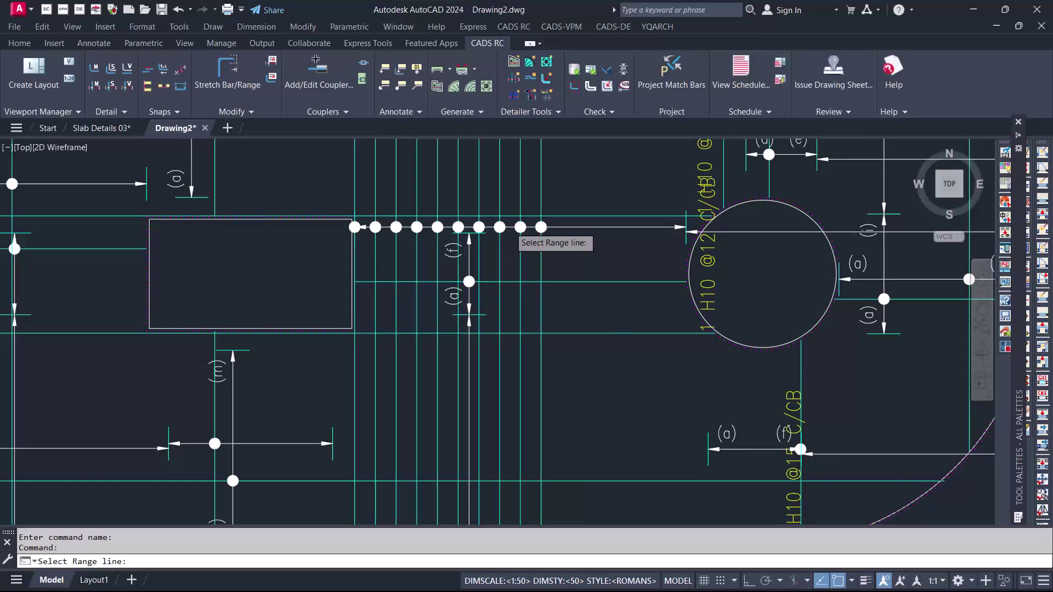
{"action": "scroll", "coordinate": [510, 300], "scroll_direction": "down", "scroll_amount": 2}
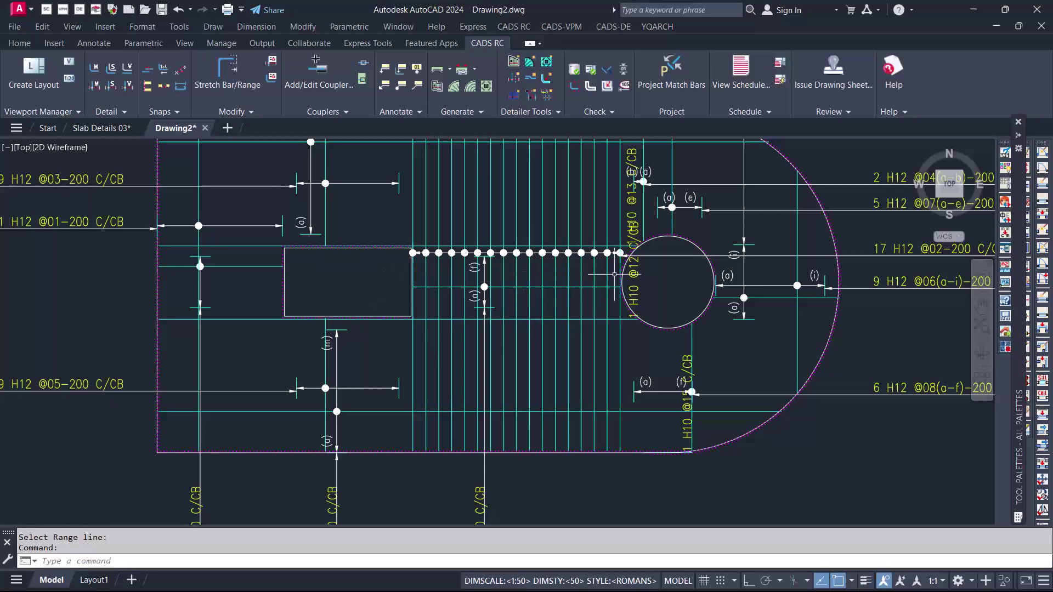
{"action": "mouse_move", "coordinate": [561, 286]}
{"action": "scroll", "coordinate": [484, 293], "scroll_direction": "down", "scroll_amount": 2}
{"action": "scroll", "coordinate": [230, 236], "scroll_direction": "up", "scroll_amount": 2}
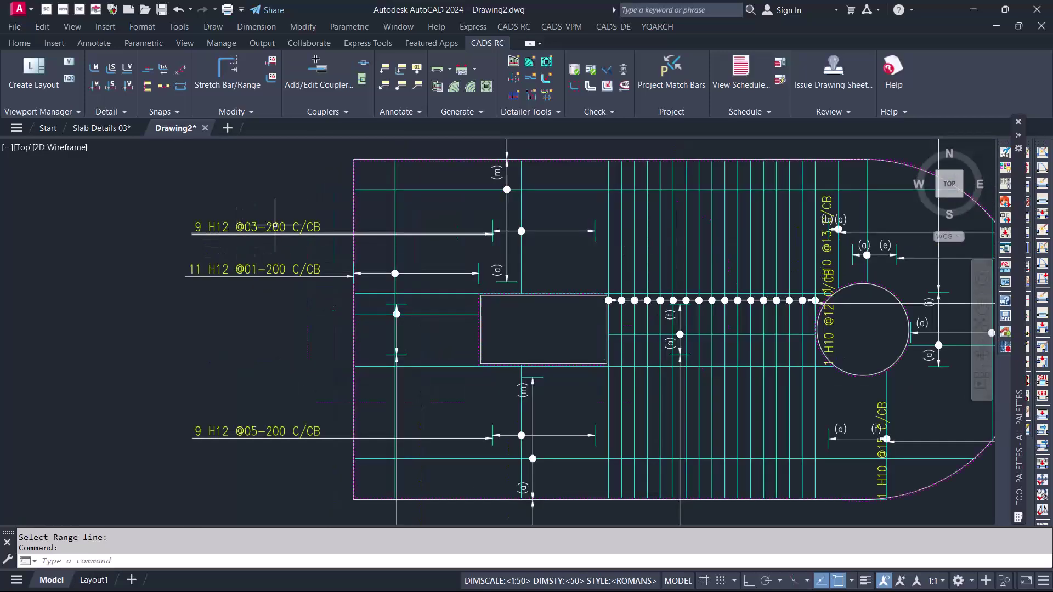
{"action": "scroll", "coordinate": [494, 209], "scroll_direction": "down", "scroll_amount": 2}
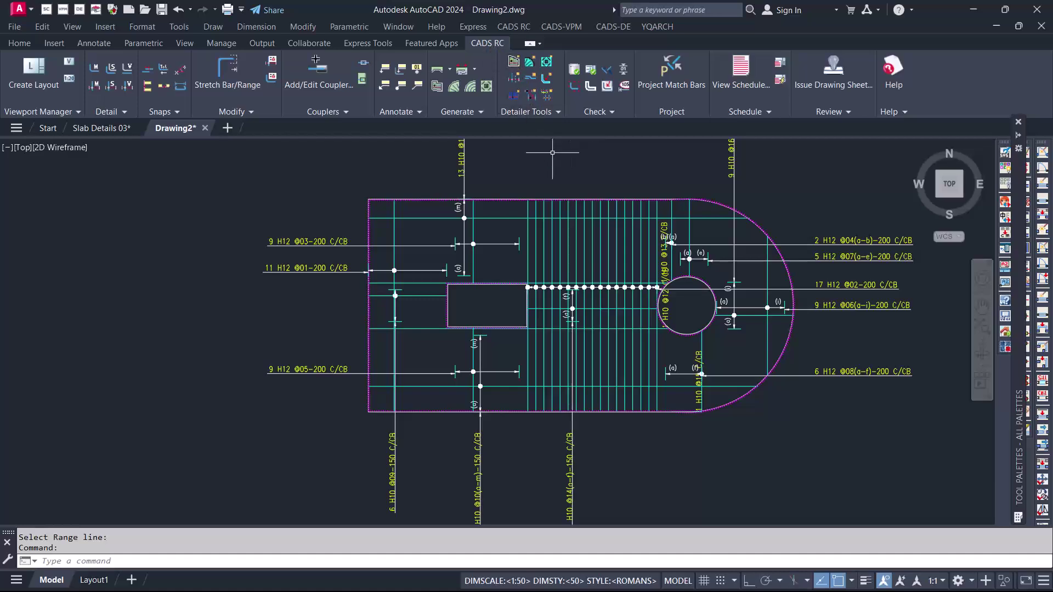
{"action": "scroll", "coordinate": [473, 358], "scroll_direction": "down", "scroll_amount": 2}
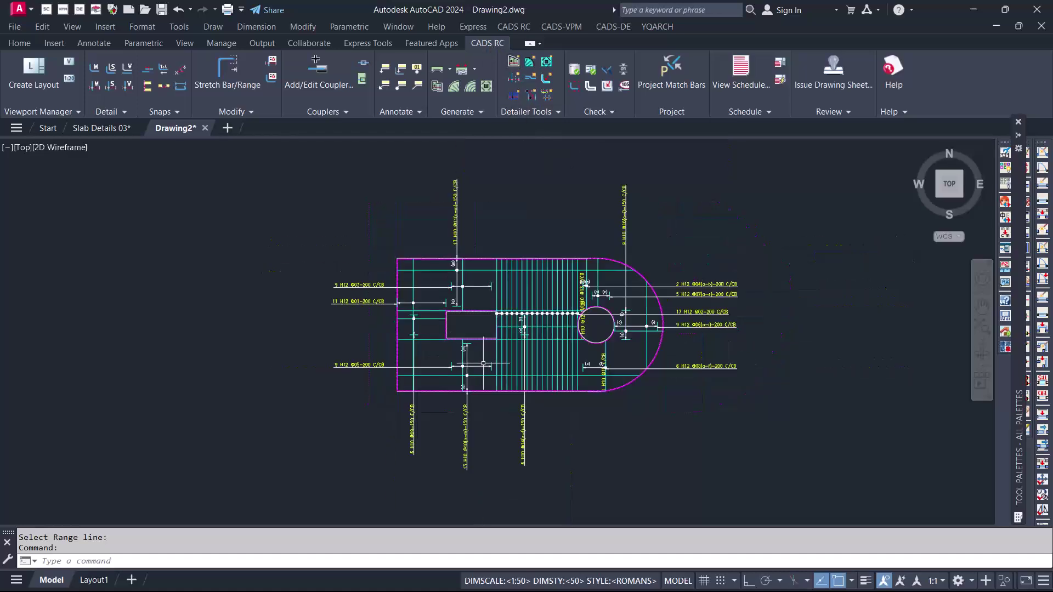
{"action": "scroll", "coordinate": [493, 362], "scroll_direction": "up", "scroll_amount": 2}
{"action": "scroll", "coordinate": [496, 258], "scroll_direction": "down", "scroll_amount": 2}
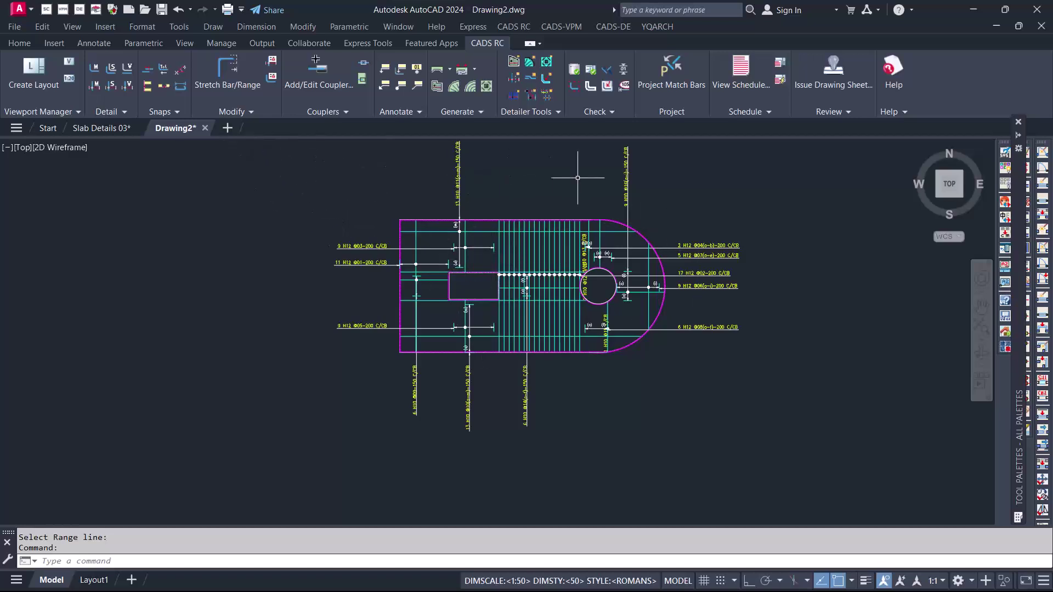
{"action": "left_click", "coordinate": [250, 112]}
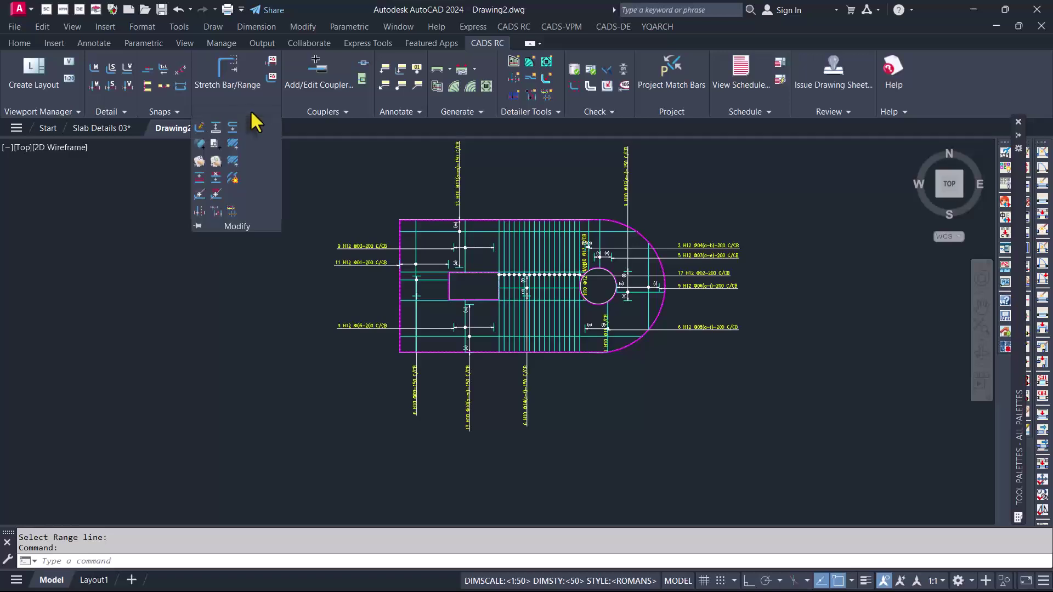
- Window-select all slab bars, assign them to the Slab member, then view the schedule
{"action": "left_click", "coordinate": [200, 145]}
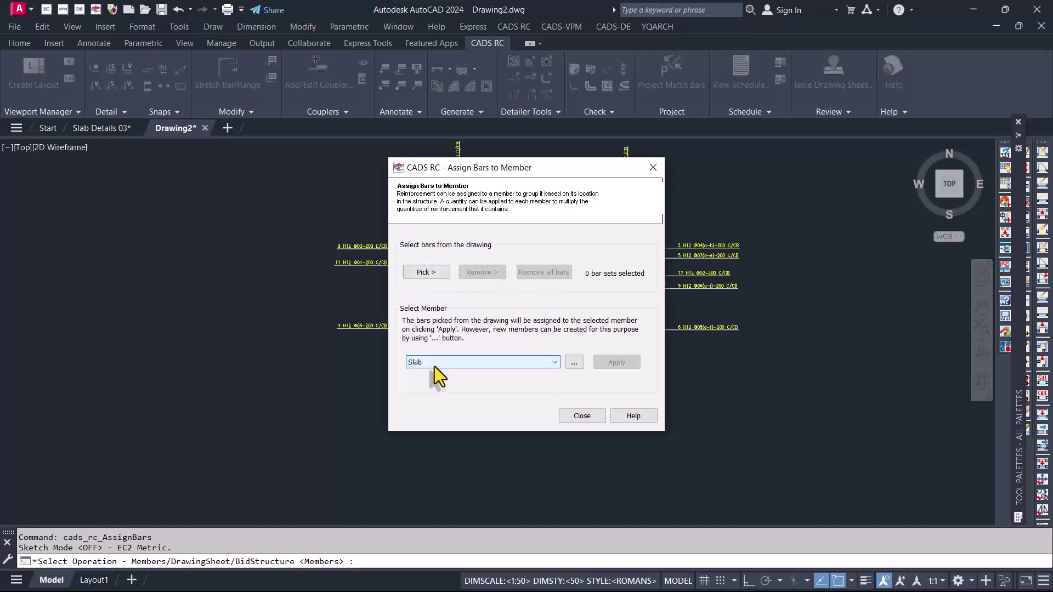
{"action": "left_click", "coordinate": [426, 271]}
{"action": "scroll", "coordinate": [609, 290], "scroll_direction": "down", "scroll_amount": 3}
{"action": "left_click", "coordinate": [681, 190]}
{"action": "left_click", "coordinate": [379, 381]}
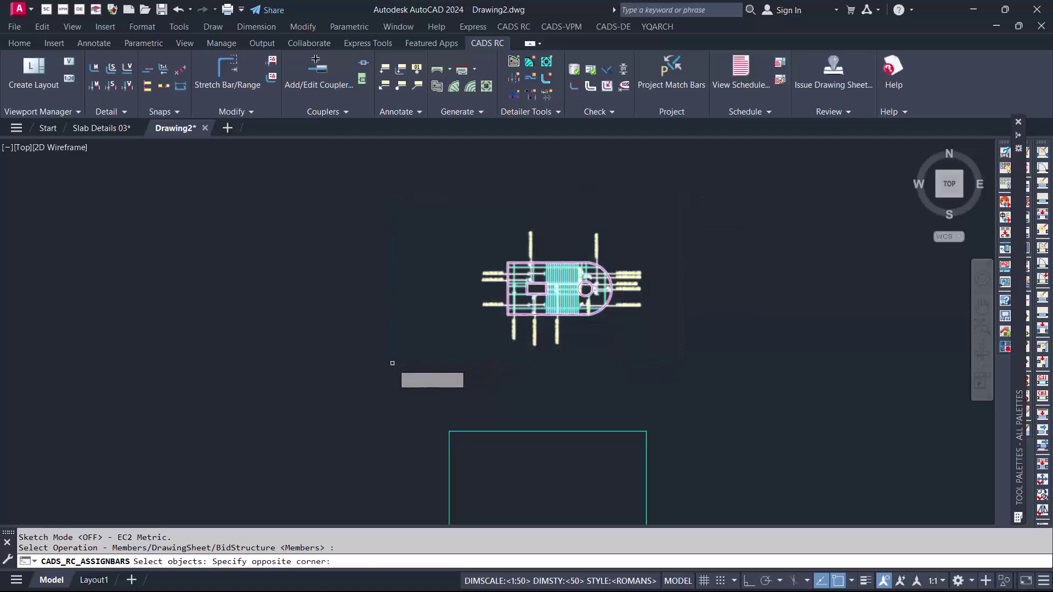
{"action": "scroll", "coordinate": [574, 299], "scroll_direction": "up", "scroll_amount": 2}
{"action": "key", "text": "Return"}
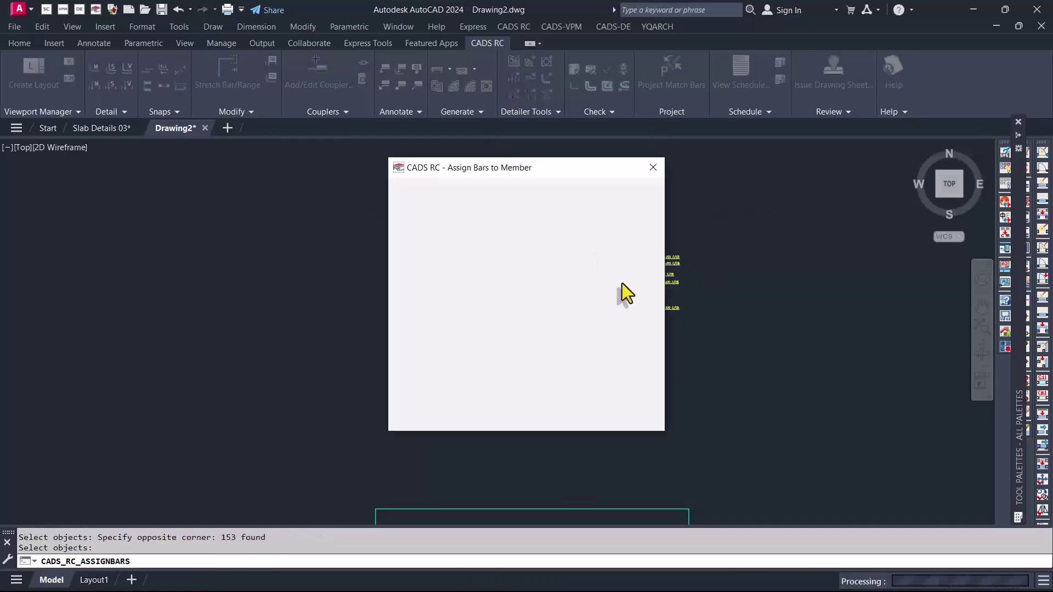
{"action": "left_click", "coordinate": [616, 363]}
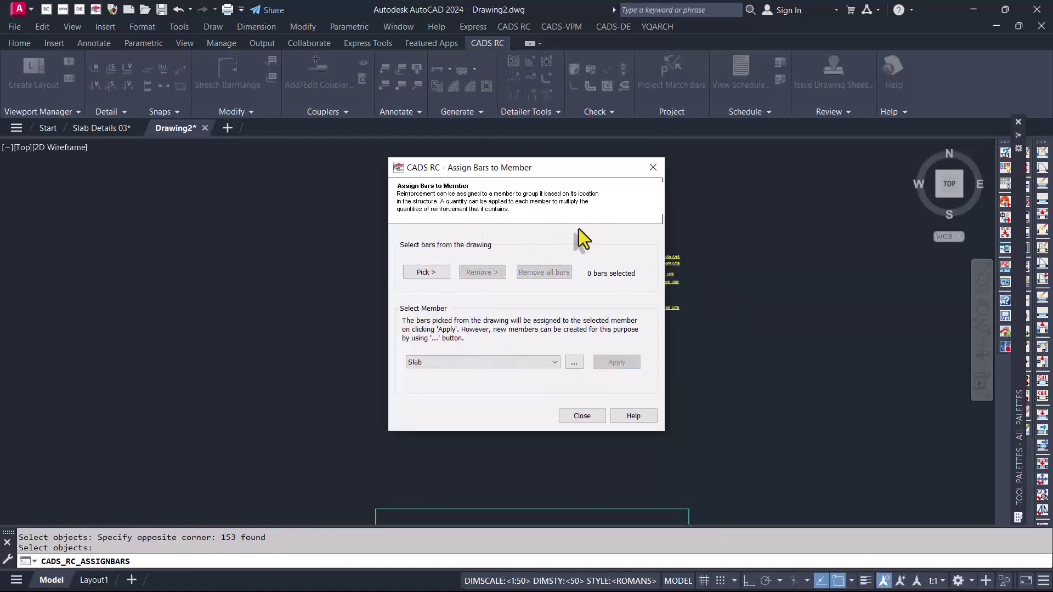
{"action": "left_click", "coordinate": [582, 417]}
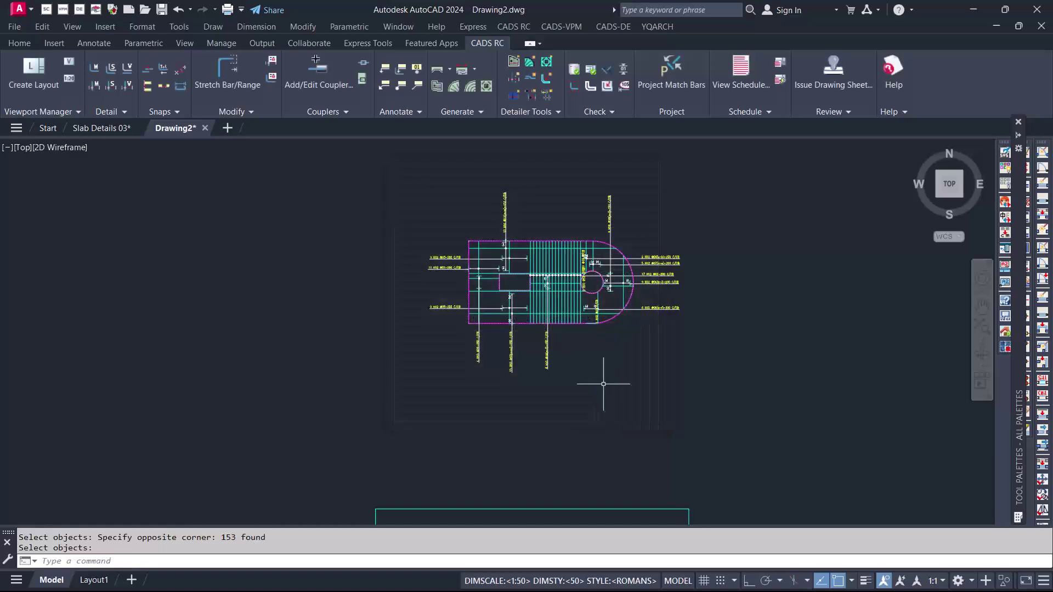
{"action": "scroll", "coordinate": [531, 221], "scroll_direction": "up", "scroll_amount": 4}
{"action": "scroll", "coordinate": [538, 181], "scroll_direction": "down", "scroll_amount": 2}
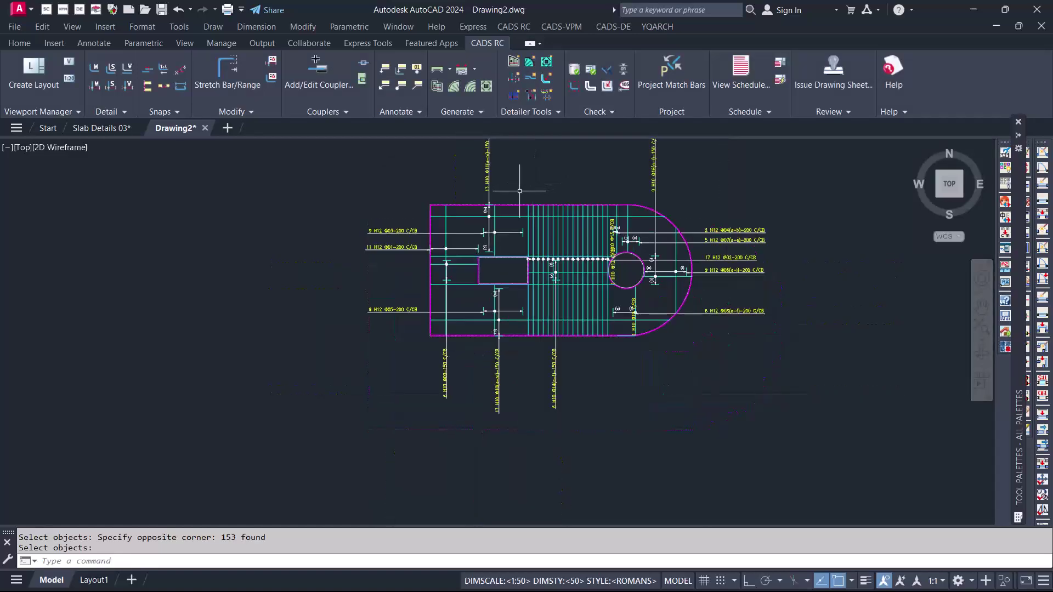
{"action": "left_click", "coordinate": [742, 72]}
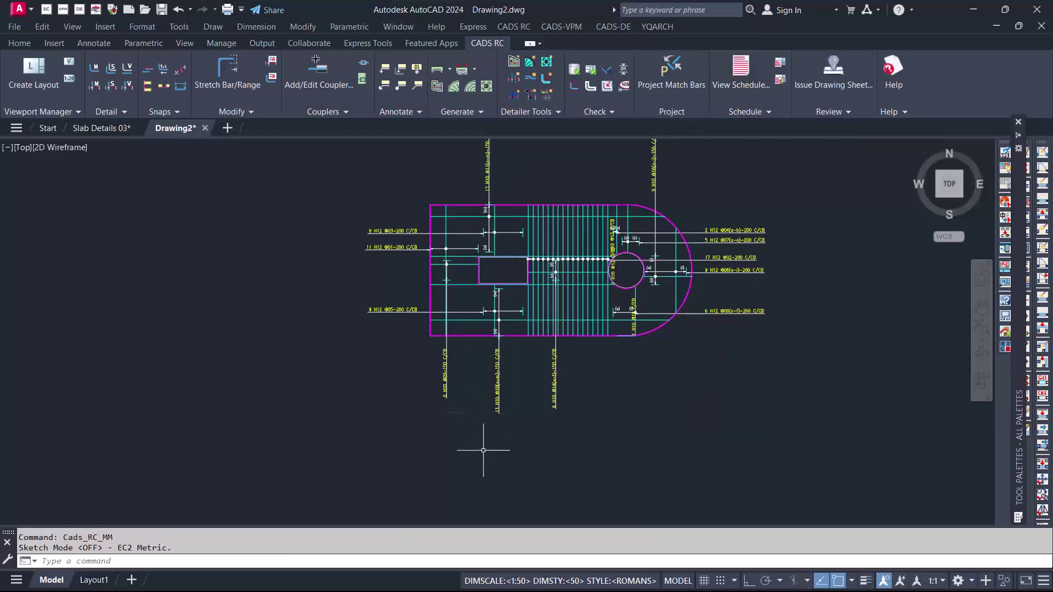
- Bring the CADS RC - Schedule window to the front from the AutoCAD taskbar preview
{"action": "key", "text": "super"}
{"action": "mouse_move", "coordinate": [486, 578]}
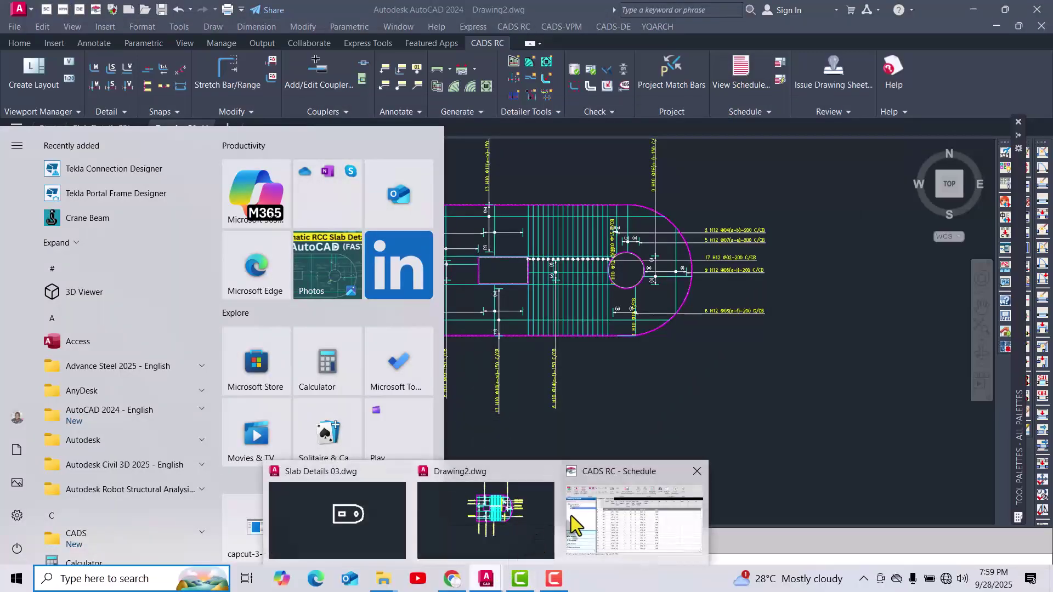
{"action": "left_click", "coordinate": [571, 526]}
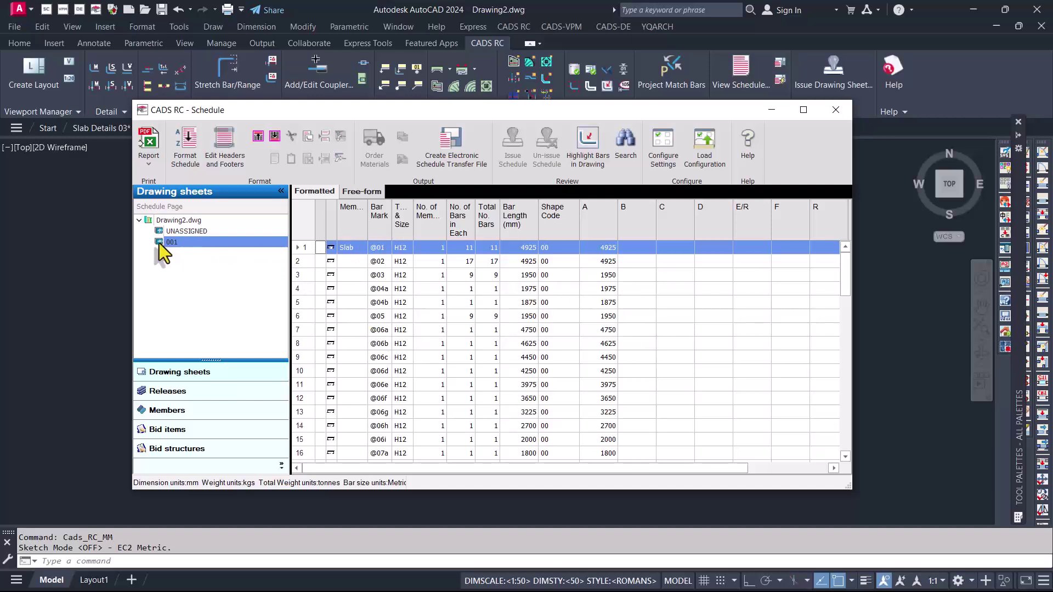
- Format the schedule to attach shape code diagrams to every bar, then close it
{"action": "left_click", "coordinate": [182, 153]}
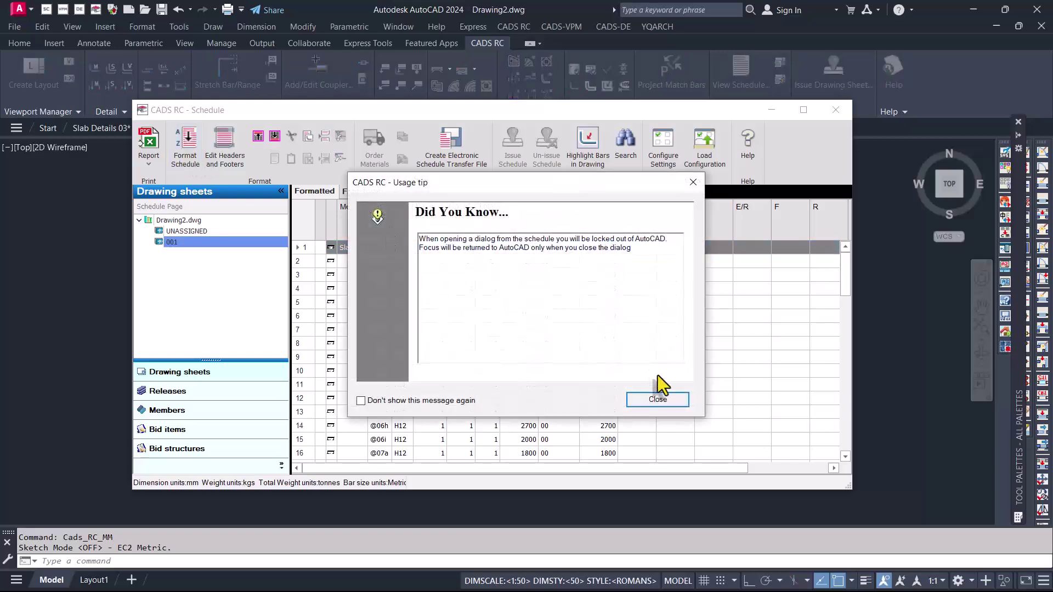
{"action": "left_click", "coordinate": [657, 399]}
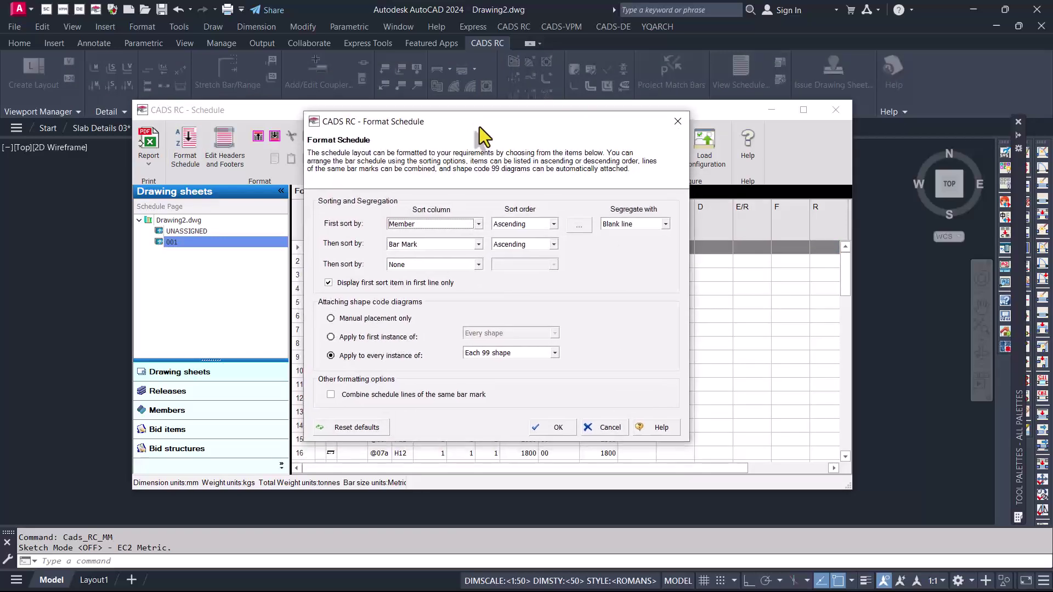
{"action": "left_click", "coordinate": [554, 354]}
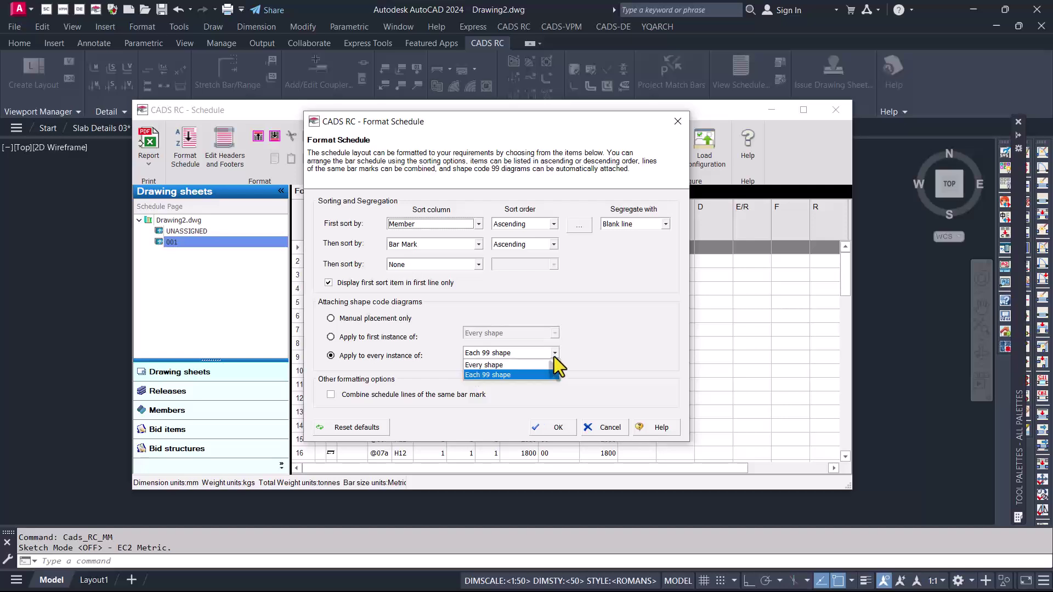
{"action": "left_click", "coordinate": [479, 366]}
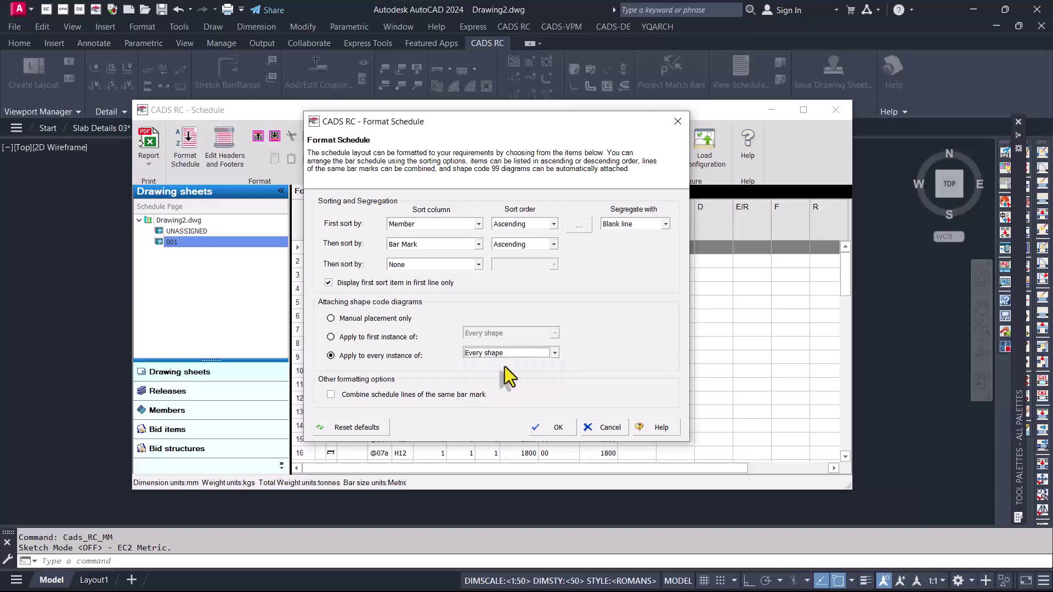
{"action": "left_click", "coordinate": [557, 428]}
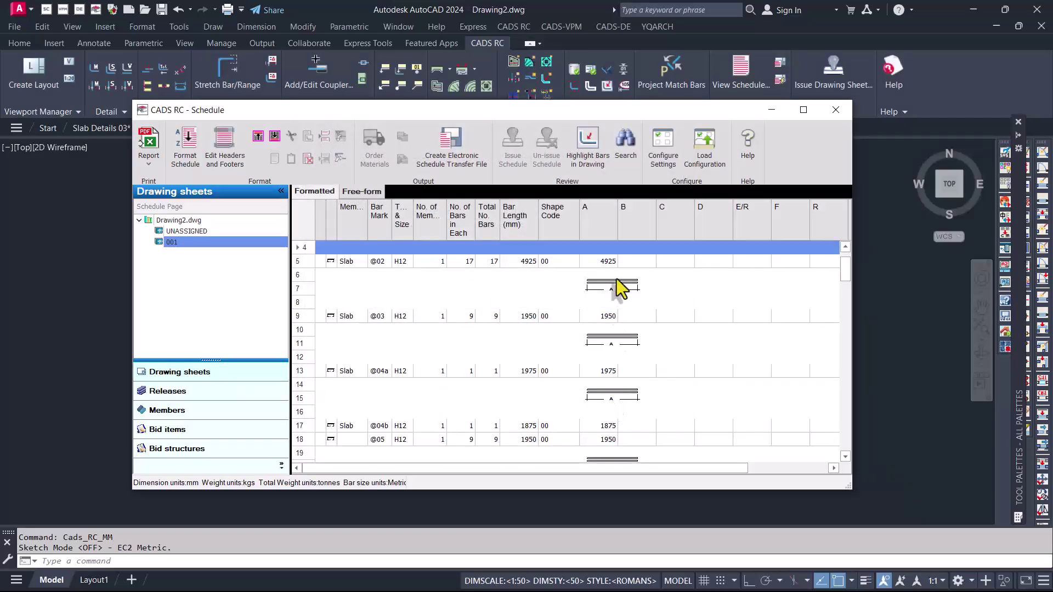
{"action": "scroll", "coordinate": [612, 252], "scroll_direction": "down", "scroll_amount": 3}
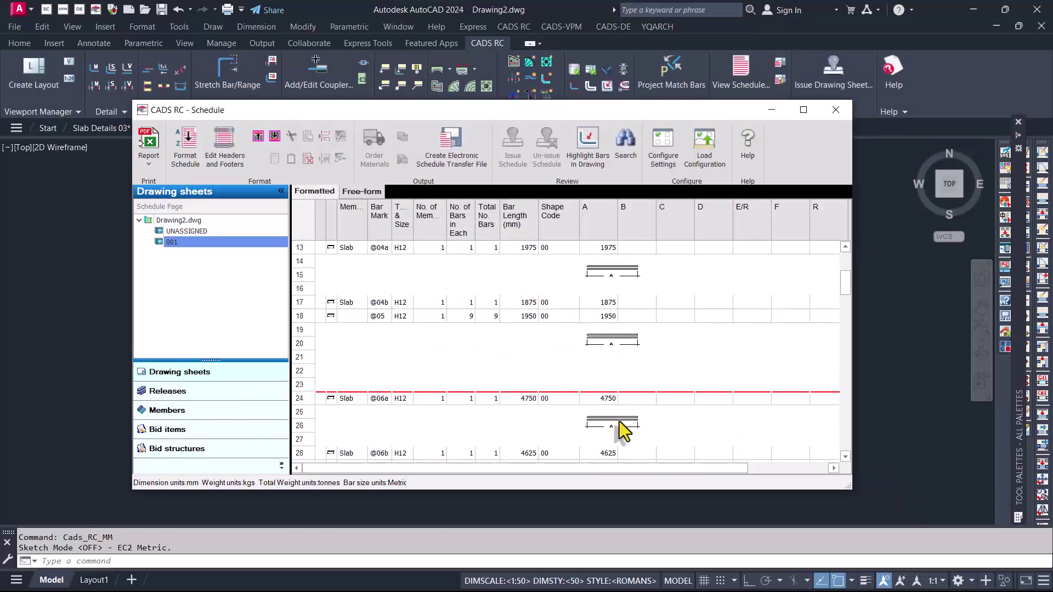
{"action": "left_click", "coordinate": [838, 109]}
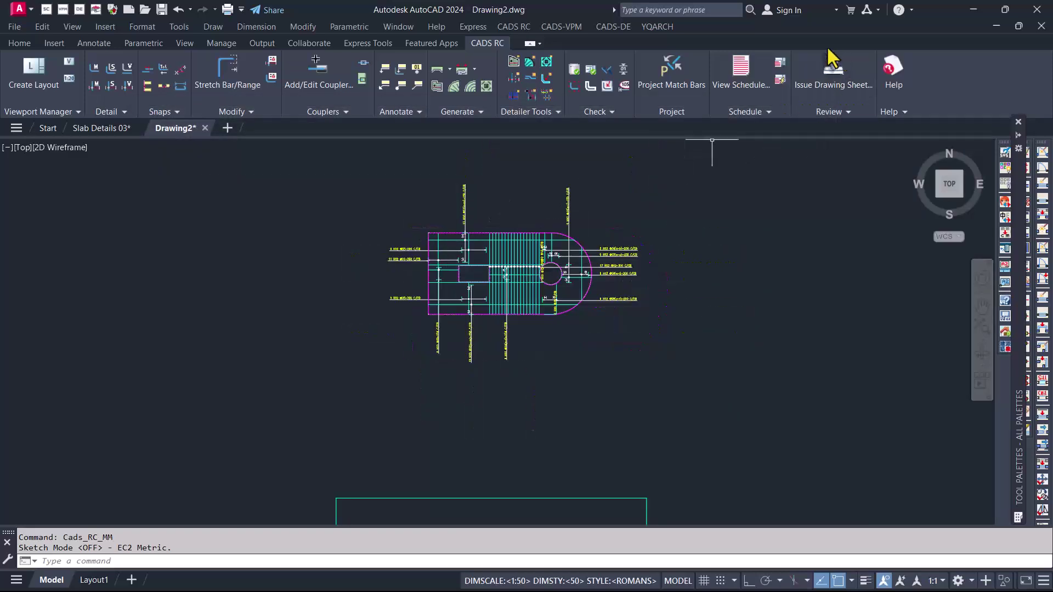
- Place the sheet 001 schedule, putting pages 1 and 2 right of the slab plan
{"action": "left_click", "coordinate": [780, 66]}
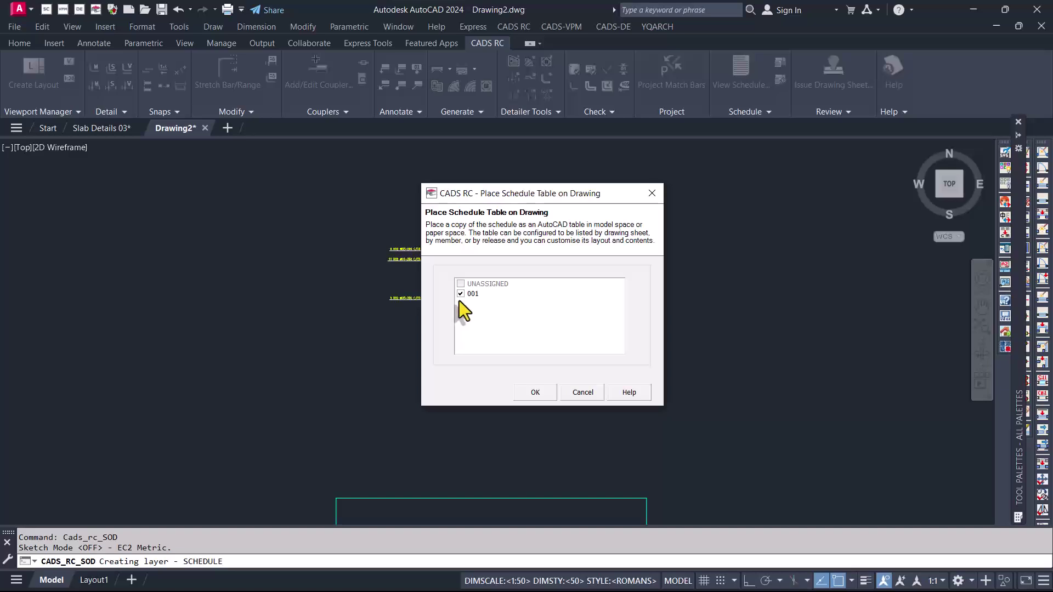
{"action": "left_click", "coordinate": [535, 393]}
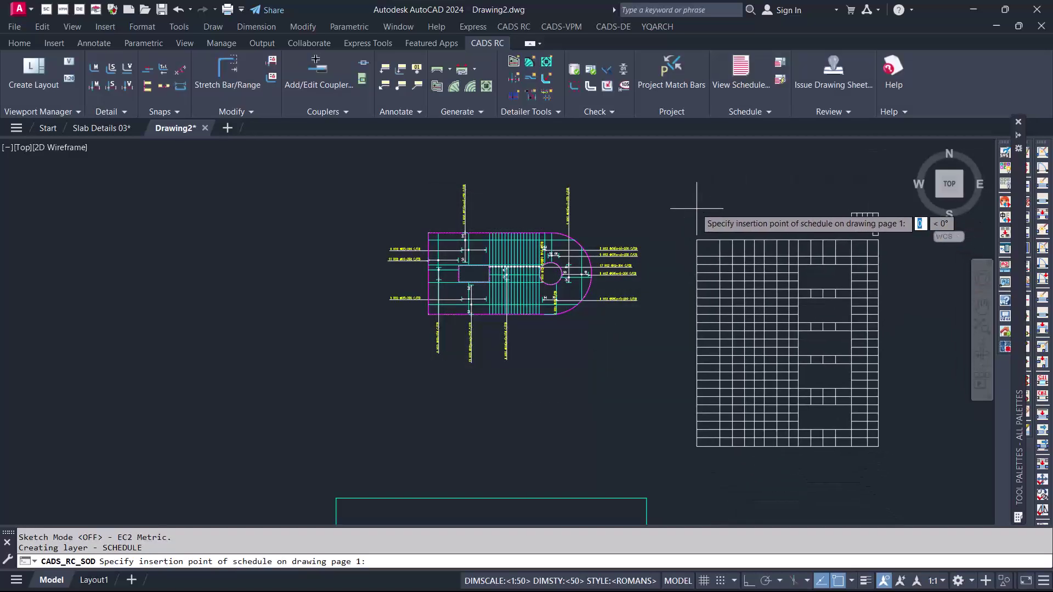
{"action": "left_click", "coordinate": [681, 202]}
{"action": "scroll", "coordinate": [614, 203], "scroll_direction": "down", "scroll_amount": 2}
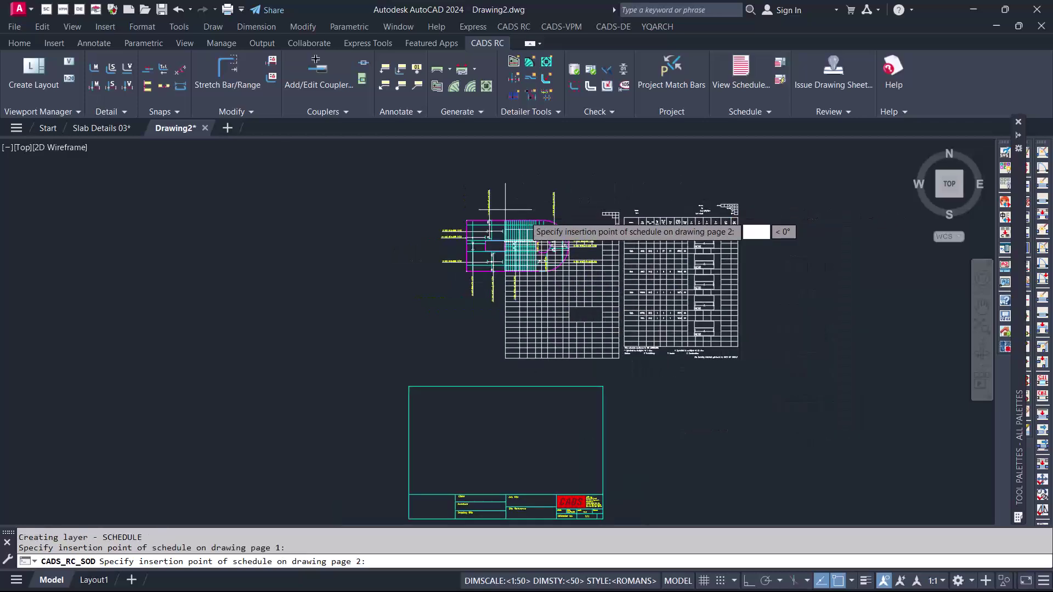
{"action": "scroll", "coordinate": [762, 209], "scroll_direction": "up", "scroll_amount": 2}
{"action": "left_click", "coordinate": [763, 190]}
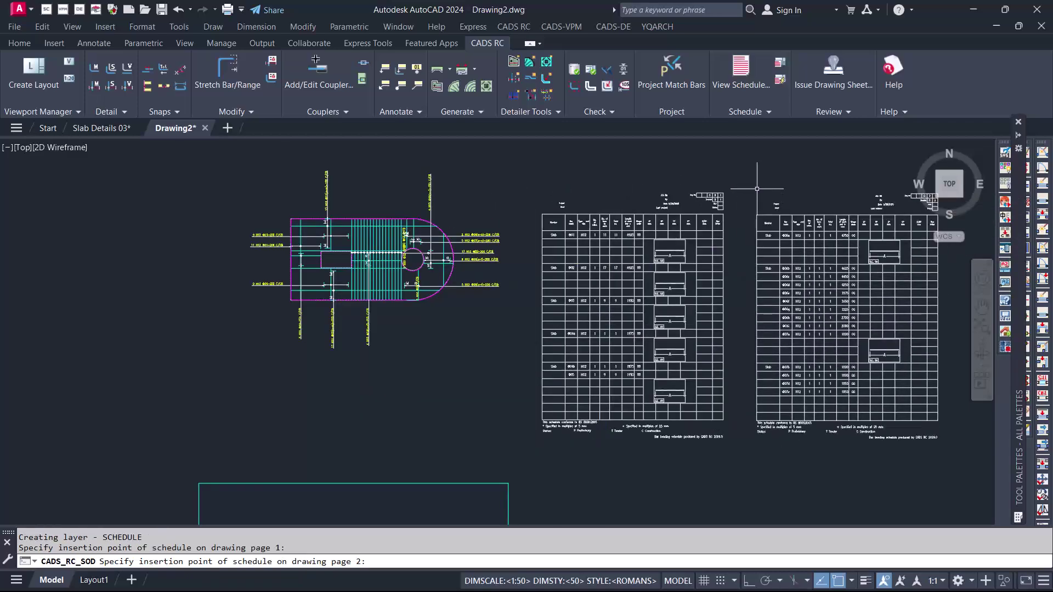
{"action": "scroll", "coordinate": [576, 201], "scroll_direction": "down", "scroll_amount": 2}
{"action": "scroll", "coordinate": [698, 199], "scroll_direction": "up", "scroll_amount": 4}
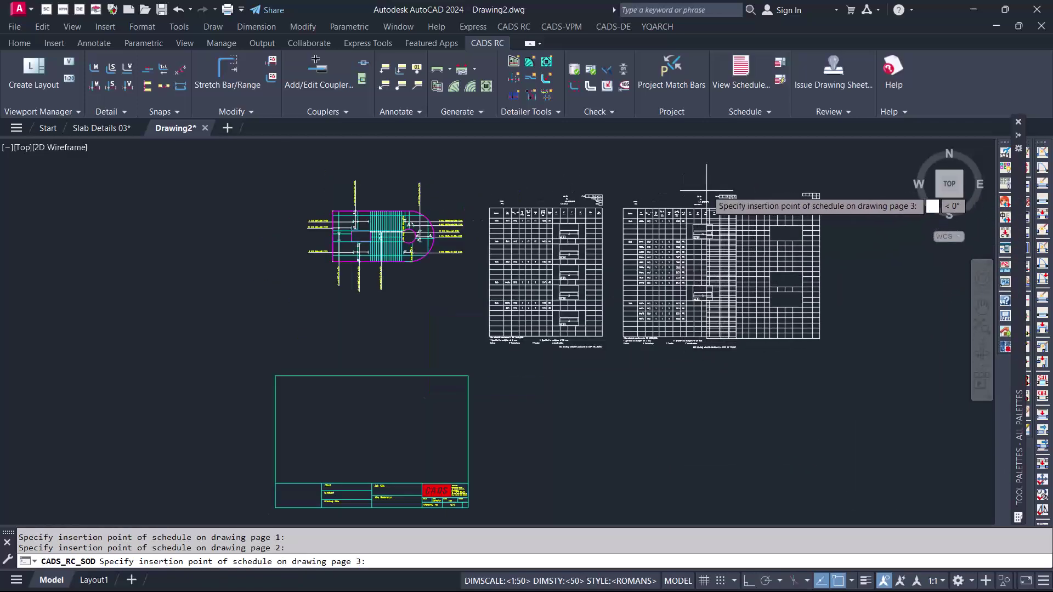
- Place pages 3 and 4 to complete the row, and pages 5 and 6 below it
{"action": "left_click", "coordinate": [799, 192]}
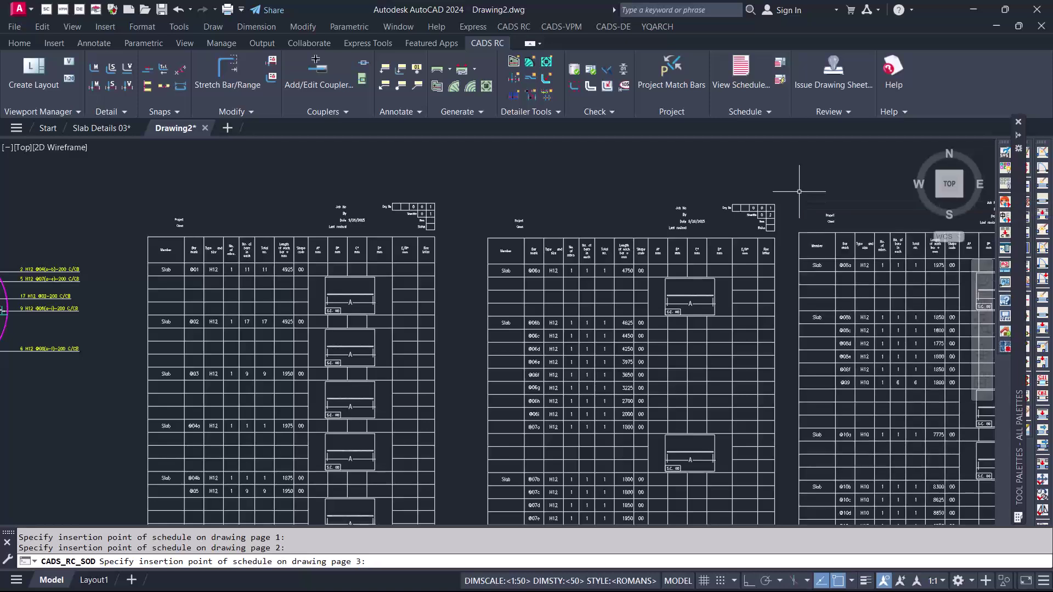
{"action": "scroll", "coordinate": [561, 132], "scroll_direction": "down", "scroll_amount": 4}
{"action": "scroll", "coordinate": [932, 177], "scroll_direction": "up", "scroll_amount": 3}
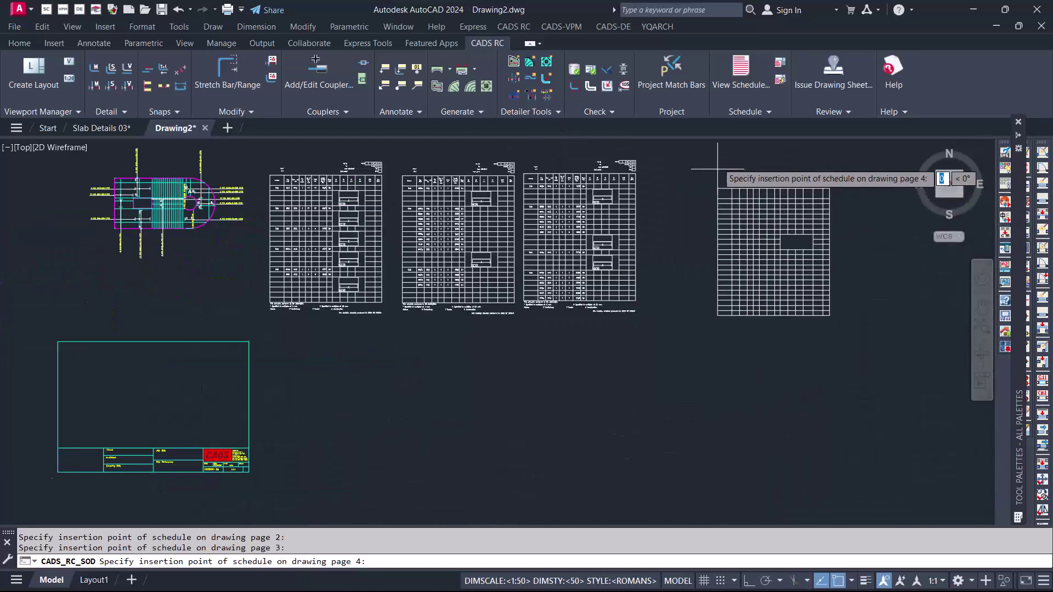
{"action": "left_click", "coordinate": [625, 157]}
{"action": "scroll", "coordinate": [798, 217], "scroll_direction": "down", "scroll_amount": 4}
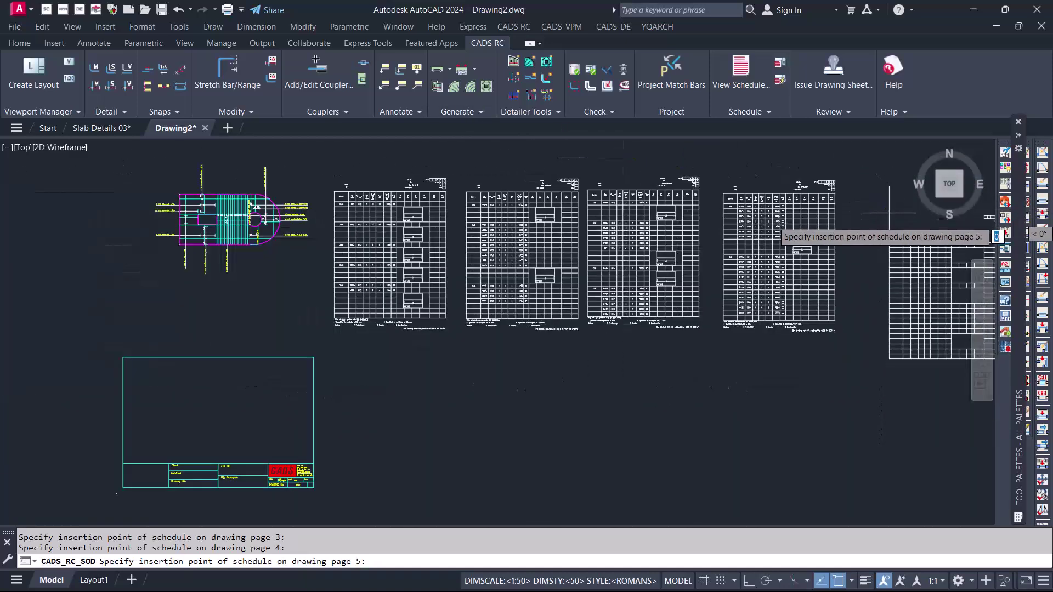
{"action": "left_click", "coordinate": [560, 305]}
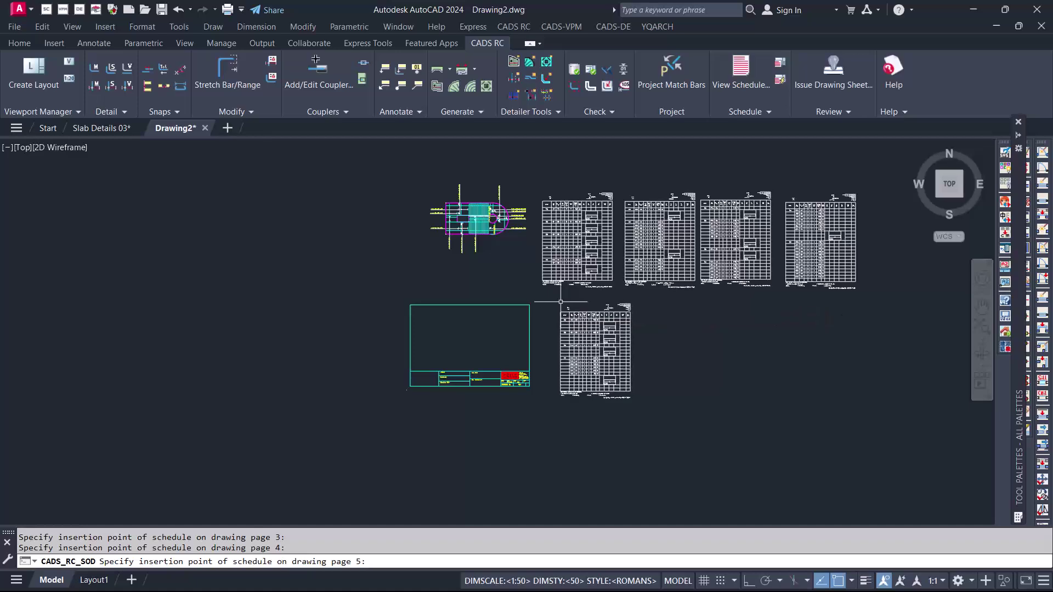
{"action": "left_click", "coordinate": [673, 305]}
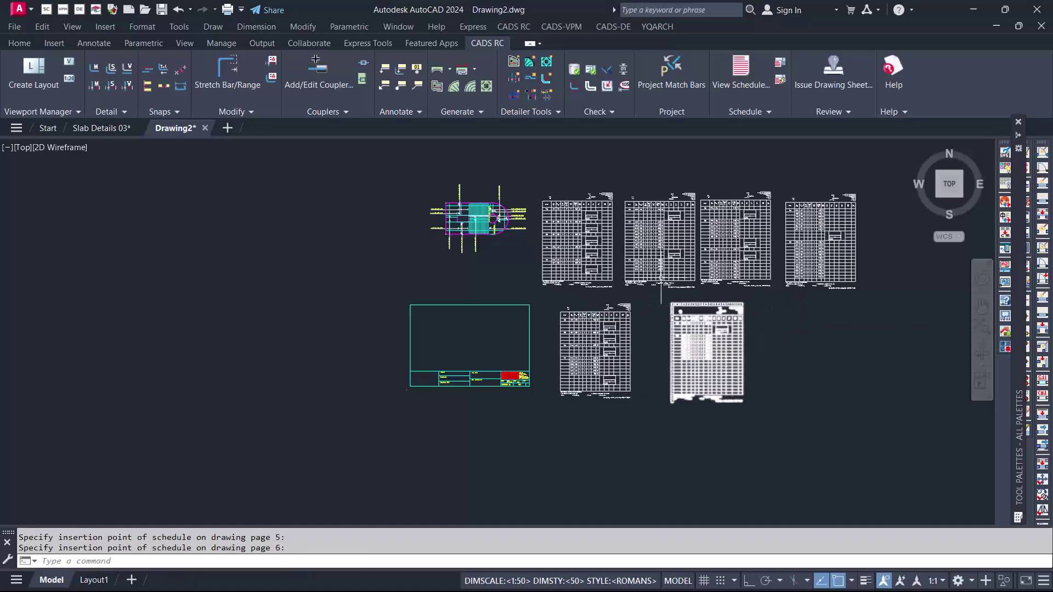
{"action": "scroll", "coordinate": [646, 217], "scroll_direction": "up", "scroll_amount": 2}
{"action": "scroll", "coordinate": [332, 211], "scroll_direction": "up", "scroll_amount": 4}
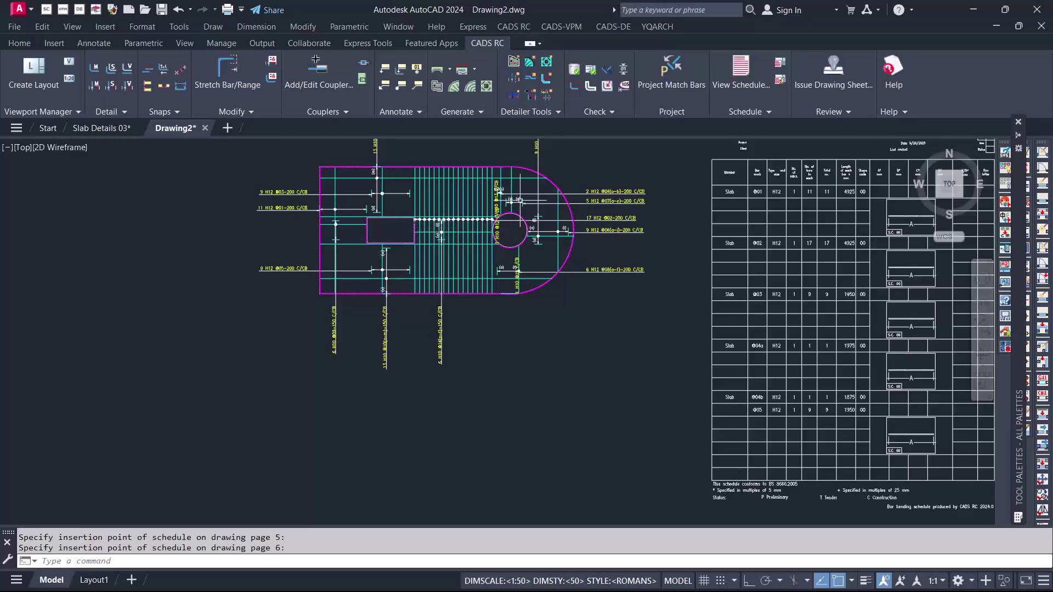
{"action": "scroll", "coordinate": [397, 222], "scroll_direction": "down", "scroll_amount": 2}
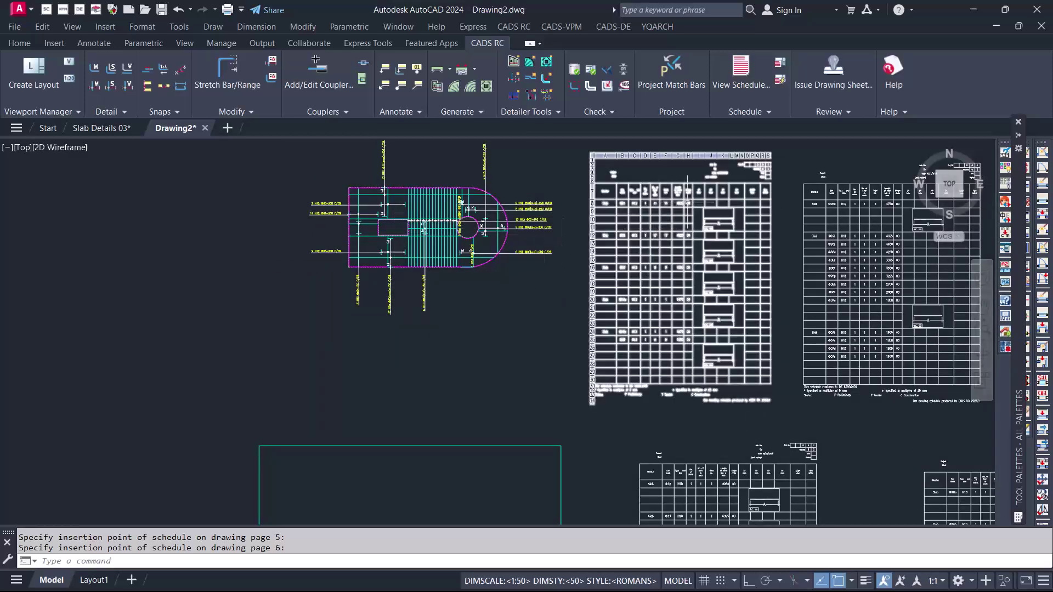
{"action": "scroll", "coordinate": [739, 195], "scroll_direction": "up", "scroll_amount": 2}
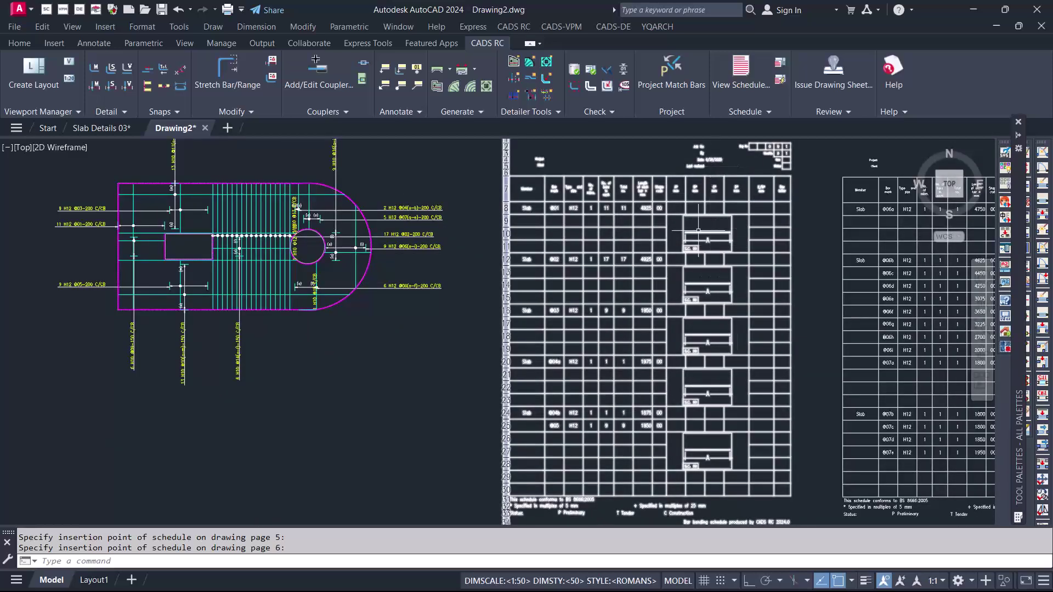
{"action": "scroll", "coordinate": [709, 228], "scroll_direction": "down", "scroll_amount": 6}
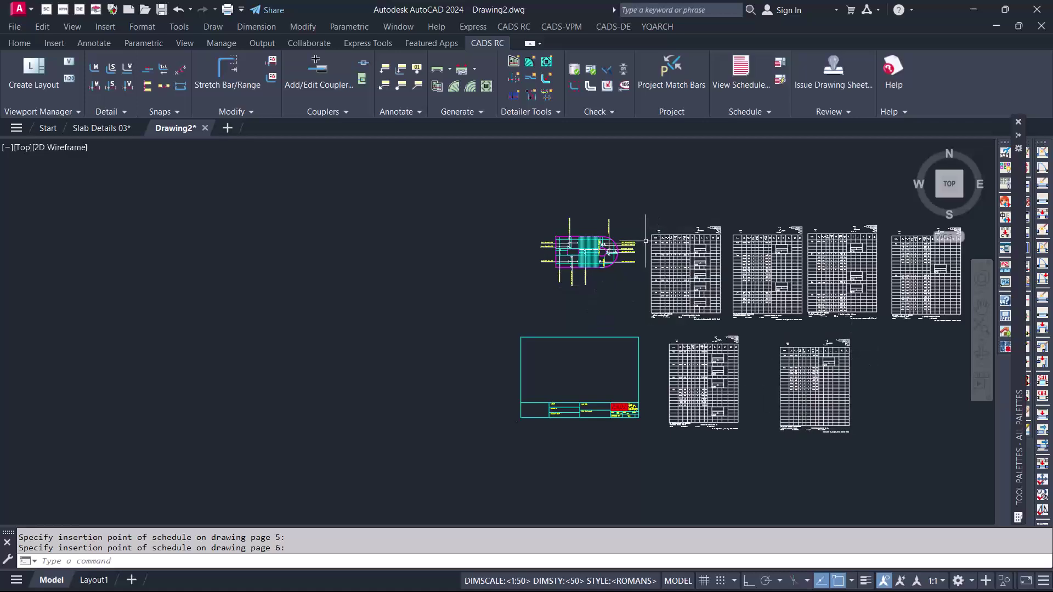
{"action": "scroll", "coordinate": [620, 231], "scroll_direction": "up", "scroll_amount": 2}
{"action": "scroll", "coordinate": [585, 246], "scroll_direction": "up", "scroll_amount": 7}
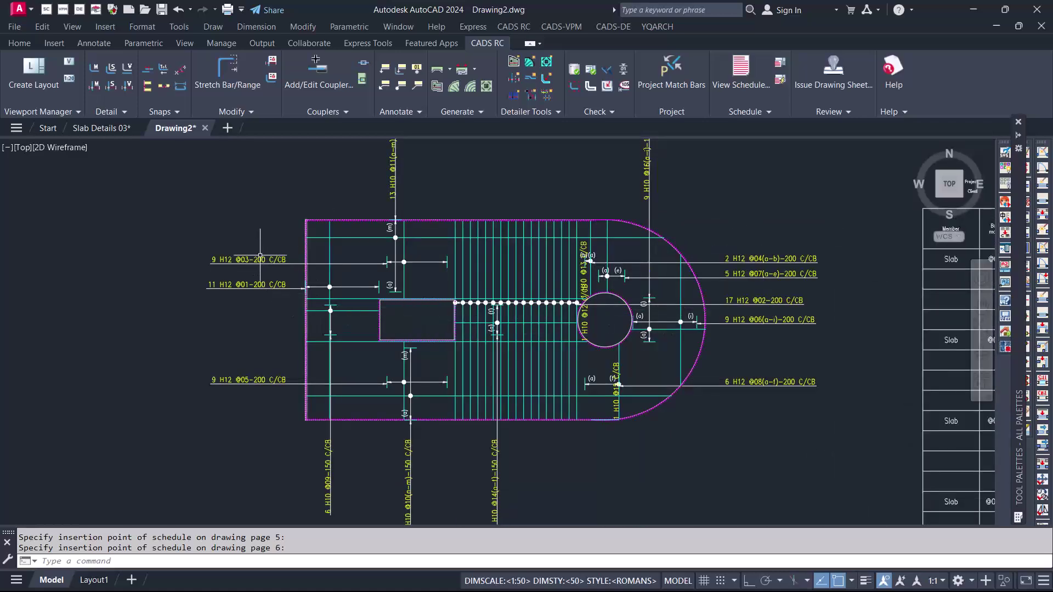
{"action": "scroll", "coordinate": [400, 246], "scroll_direction": "down", "scroll_amount": 7}
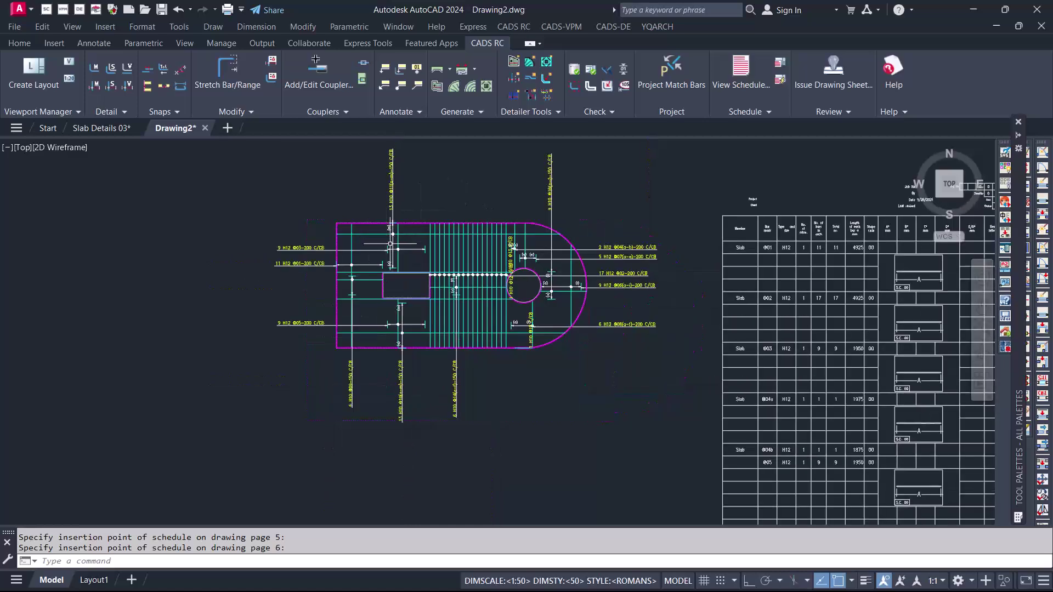
{"action": "scroll", "coordinate": [349, 211], "scroll_direction": "up", "scroll_amount": 5}
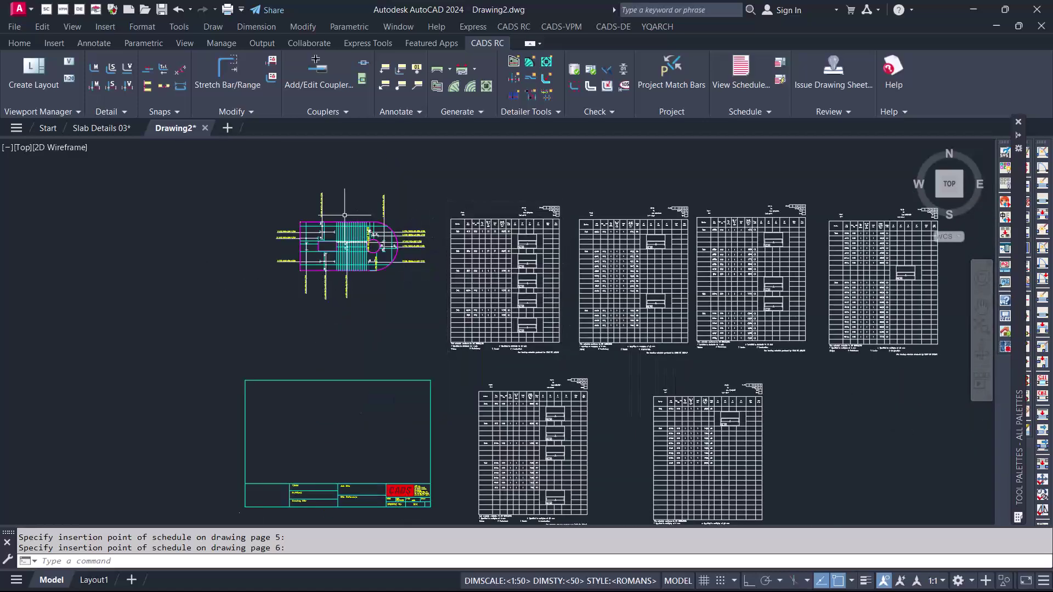
{"action": "scroll", "coordinate": [397, 225], "scroll_direction": "down", "scroll_amount": 2}
{"action": "scroll", "coordinate": [507, 233], "scroll_direction": "up", "scroll_amount": 6}
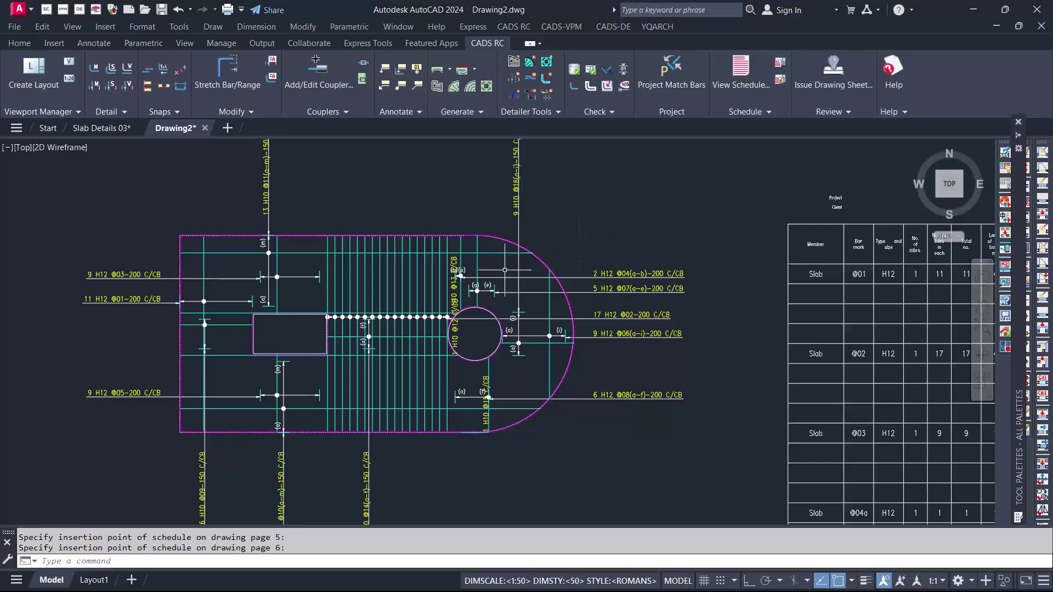
{"action": "scroll", "coordinate": [571, 241], "scroll_direction": "down", "scroll_amount": 2}
{"action": "scroll", "coordinate": [565, 252], "scroll_direction": "up", "scroll_amount": 2}
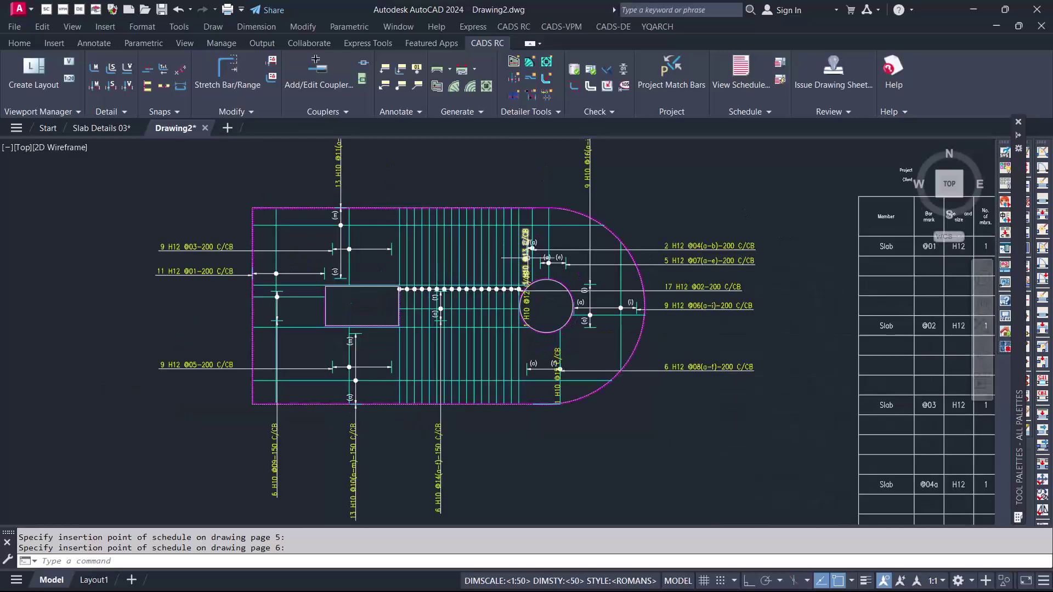
{"action": "scroll", "coordinate": [384, 247], "scroll_direction": "down", "scroll_amount": 5}
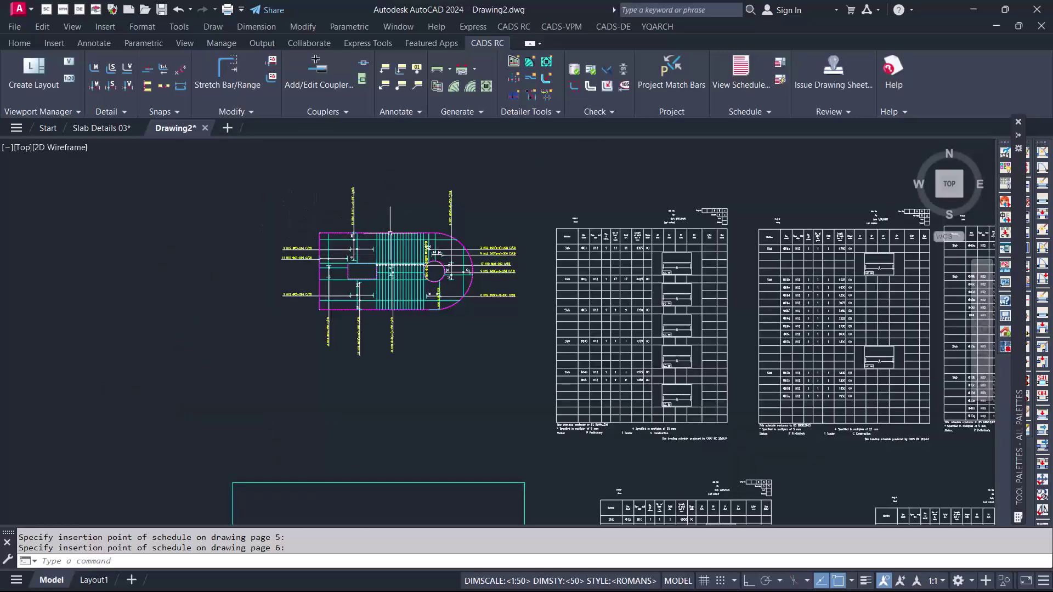
{"action": "scroll", "coordinate": [335, 206], "scroll_direction": "down", "scroll_amount": 4}
{"action": "scroll", "coordinate": [436, 207], "scroll_direction": "up", "scroll_amount": 2}
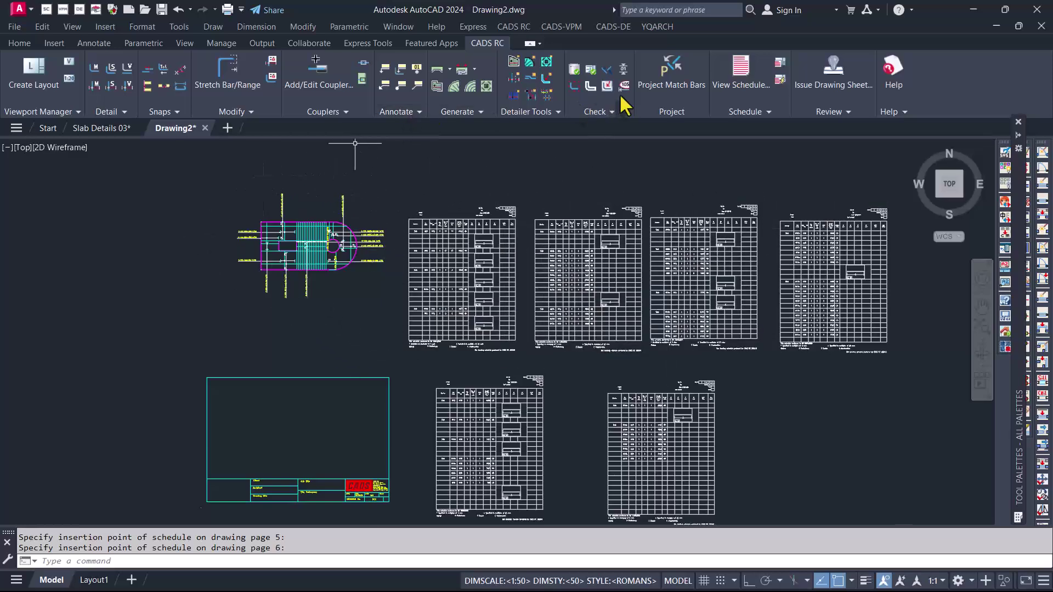
{"action": "scroll", "coordinate": [284, 182], "scroll_direction": "up", "scroll_amount": 2}
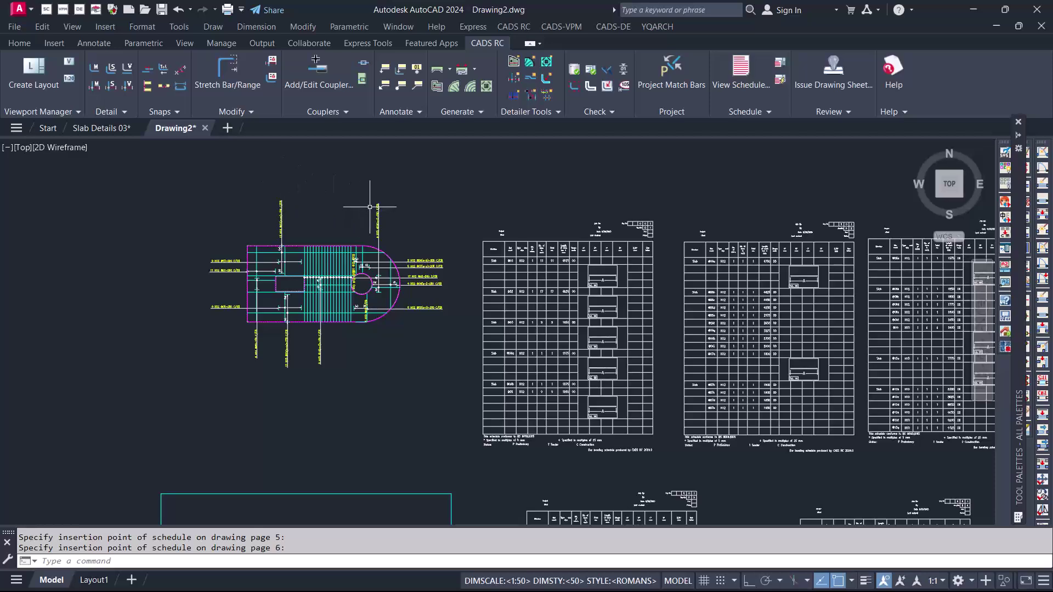